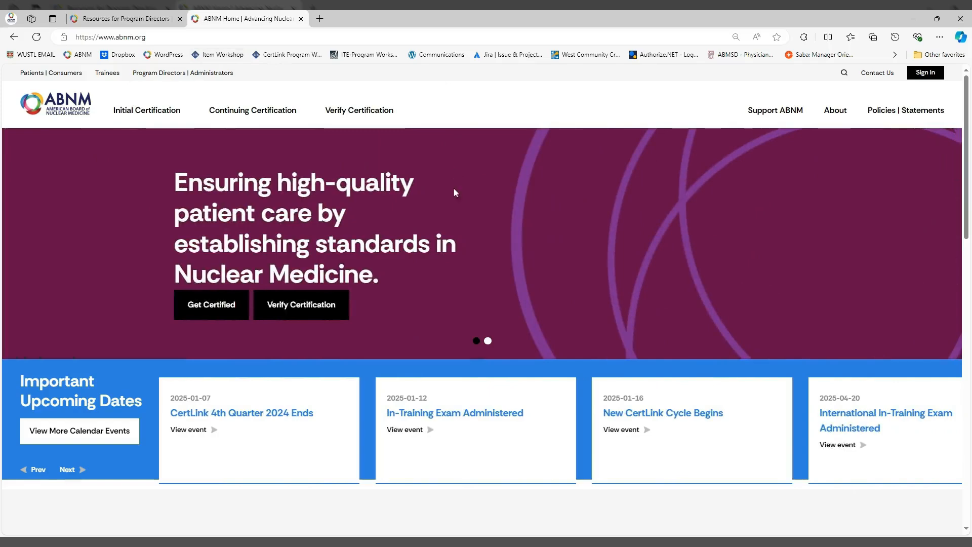
# Close the ABNM home tab and scroll to the Program Directors | Administrators page's In-Training Exam section
pyautogui.click(301, 18)
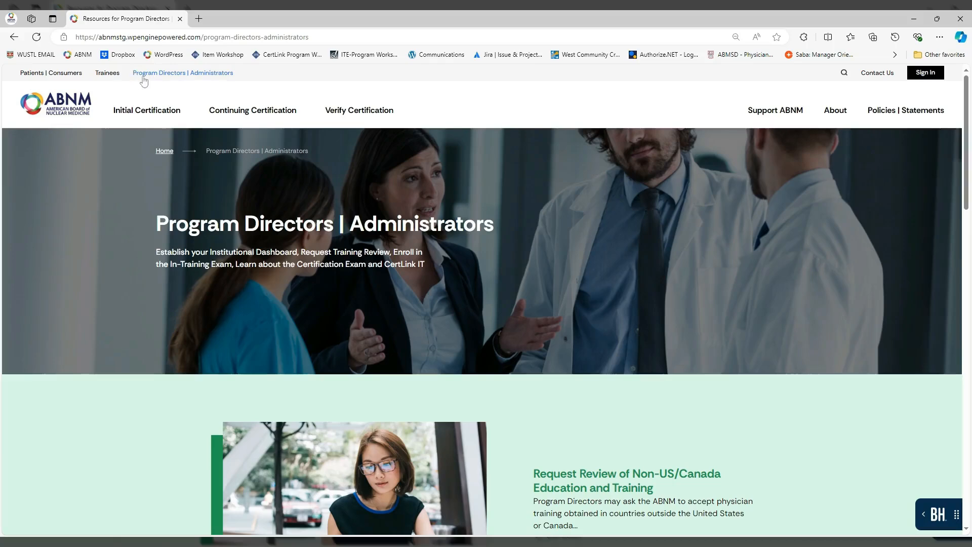
pyautogui.click(175, 76)
pyautogui.scroll(-1, 256, 310)
pyautogui.scroll(-5, 257, 309)
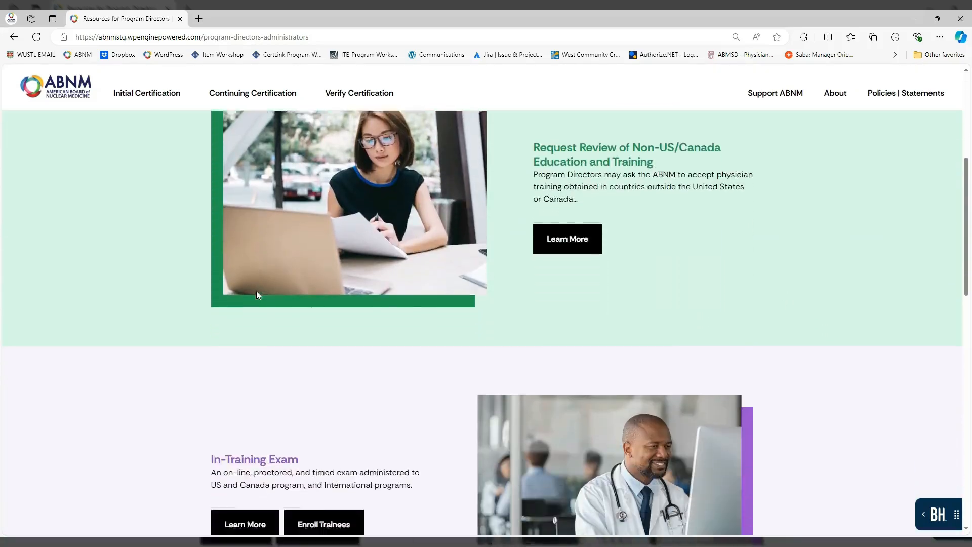
pyautogui.scroll(-2, 258, 294)
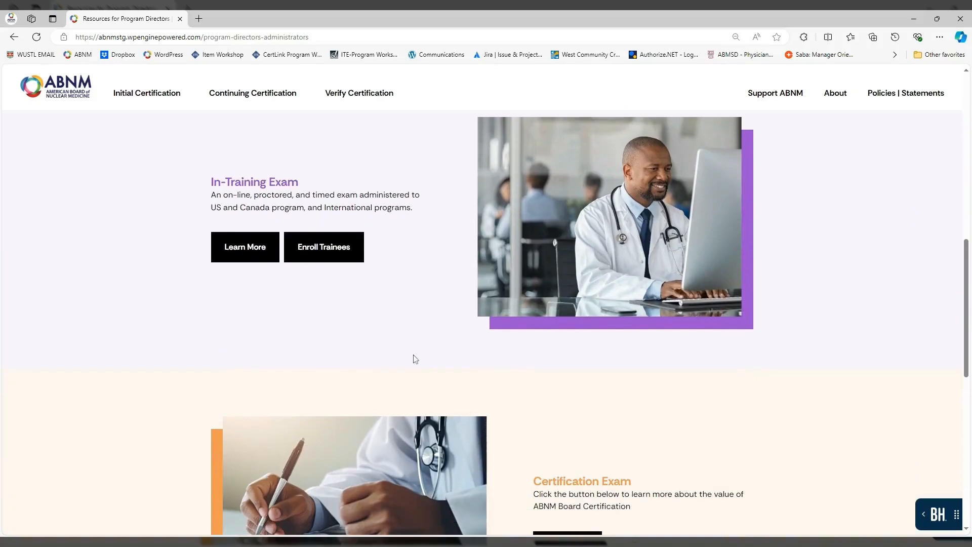
# Start trainee enrollment and keep the institution region set to All International
pyautogui.click(327, 248)
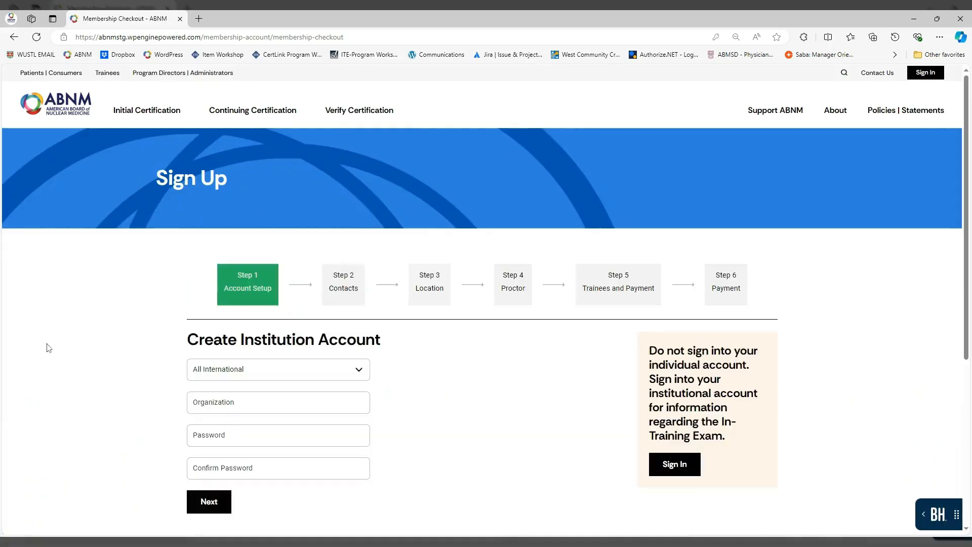
pyautogui.scroll(-2, 49, 348)
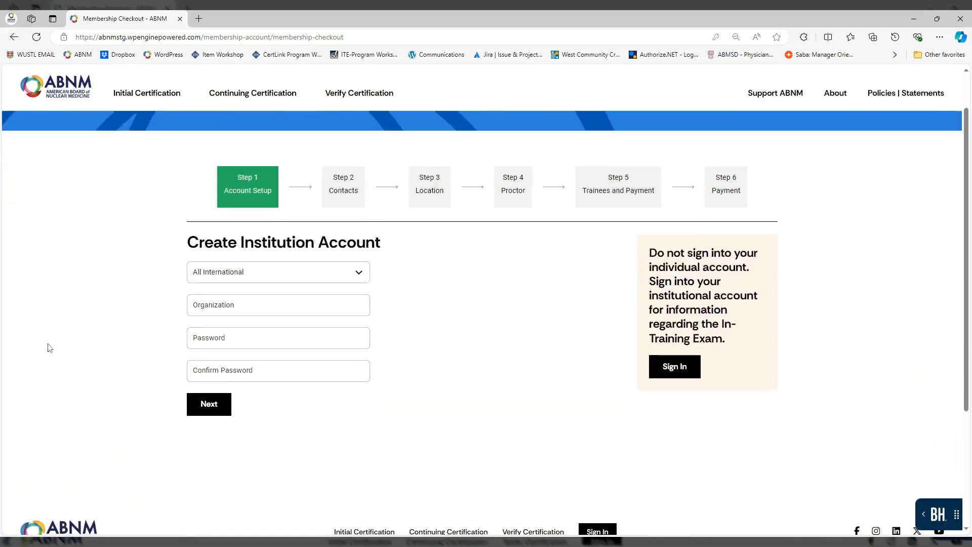
pyautogui.click(360, 274)
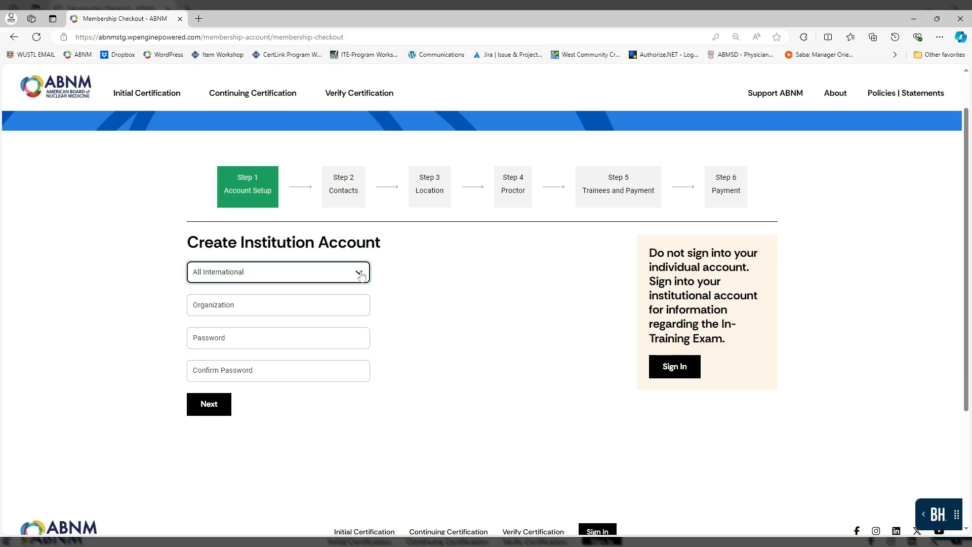
pyautogui.scroll(-1, 81, 318)
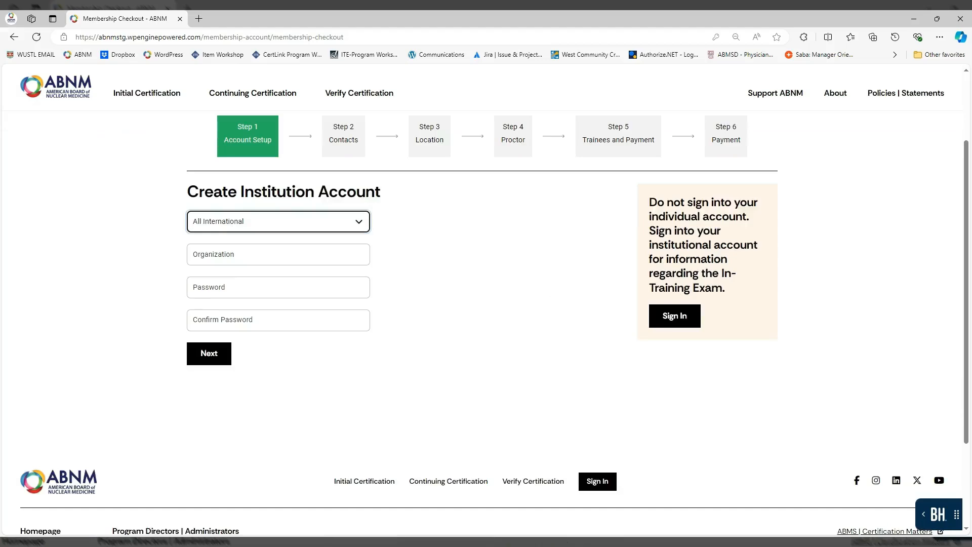
pyautogui.click(521, 275)
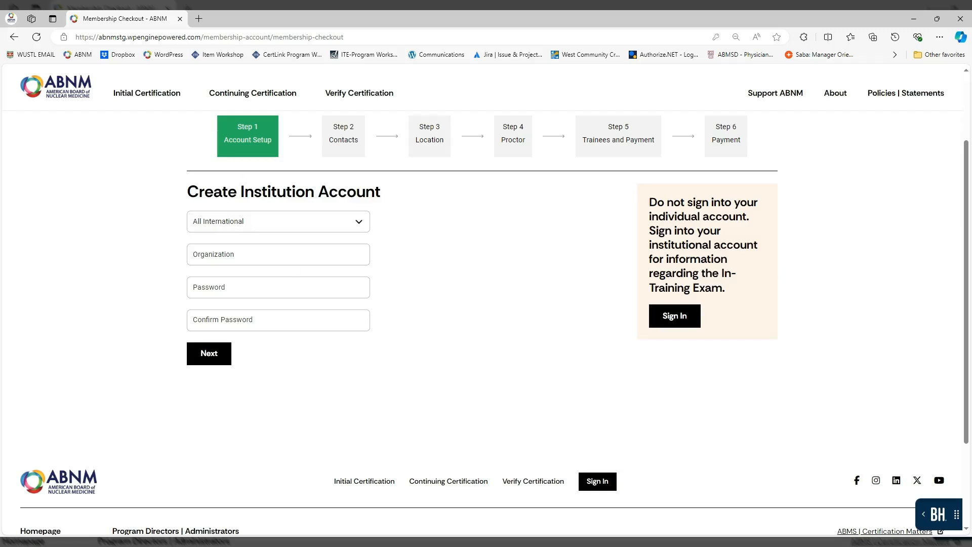
# Enter organization Sample University, set and confirm the account password, and continue to Contacts
pyautogui.click(284, 254)
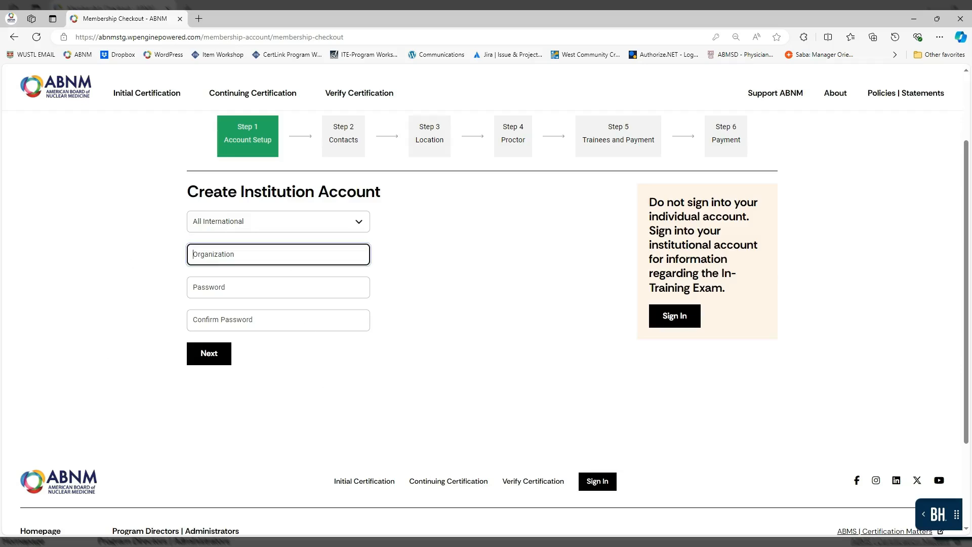
pyautogui.write('Sample University')
pyautogui.press('Tab')
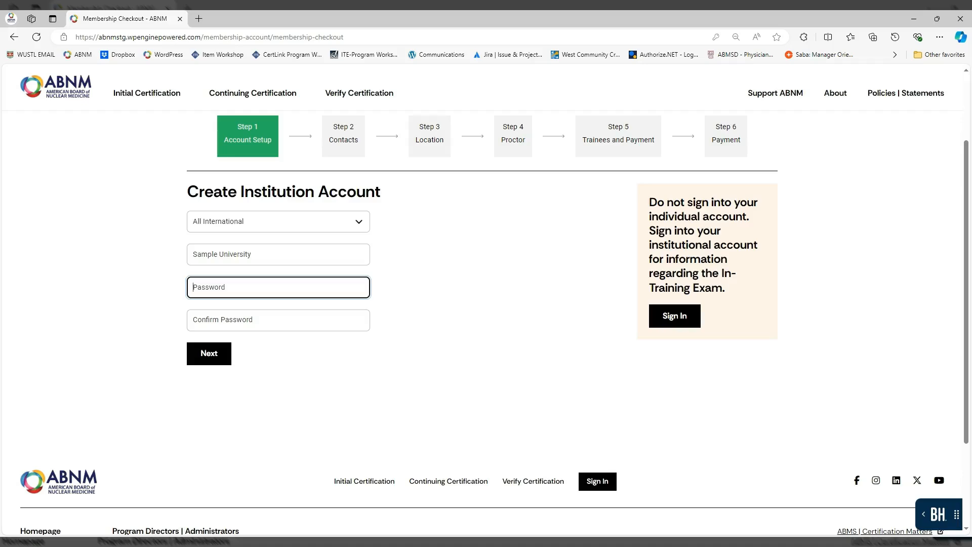
pyautogui.write('Sample1')
pyautogui.press('Tab')
pyautogui.write('Sample')
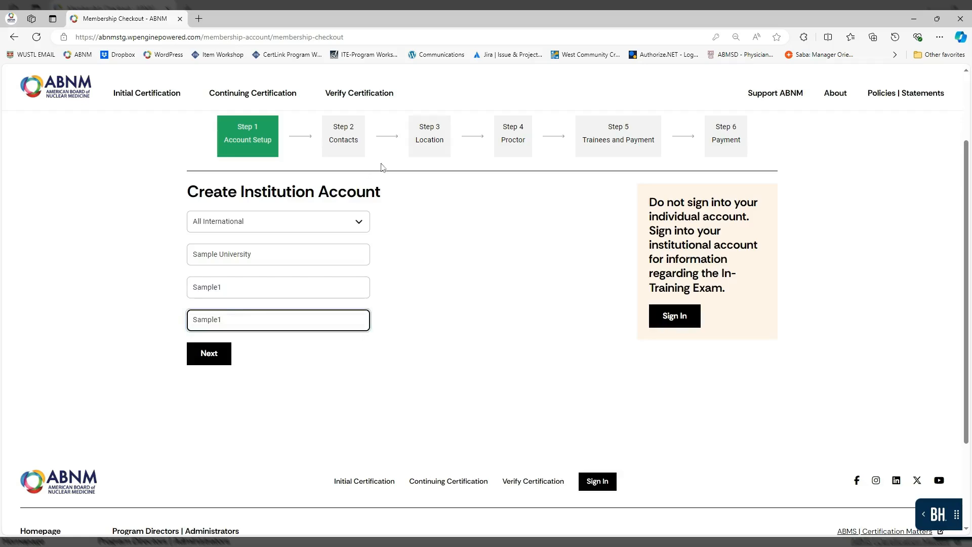
pyautogui.click(217, 359)
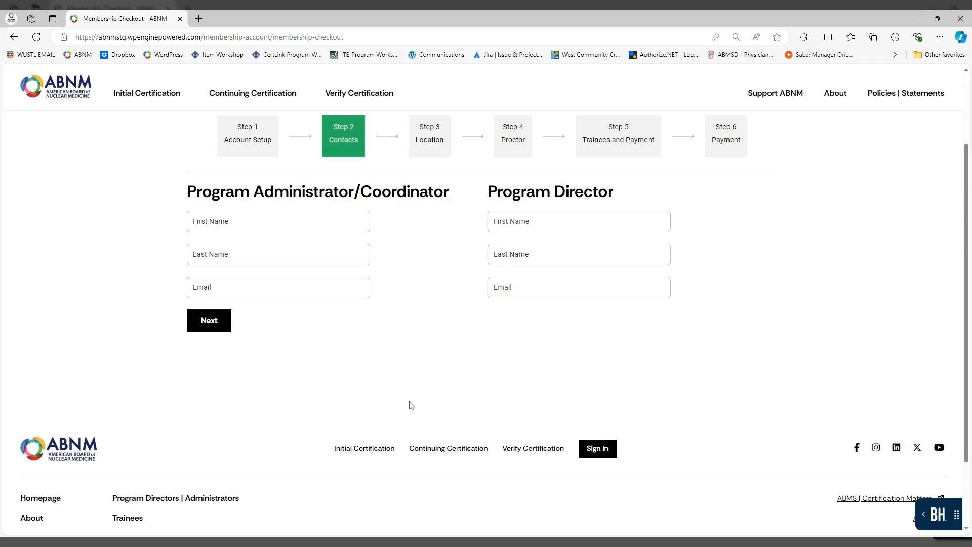
# Enter the program administrator's first name, last name and e-mail address
pyautogui.click(244, 223)
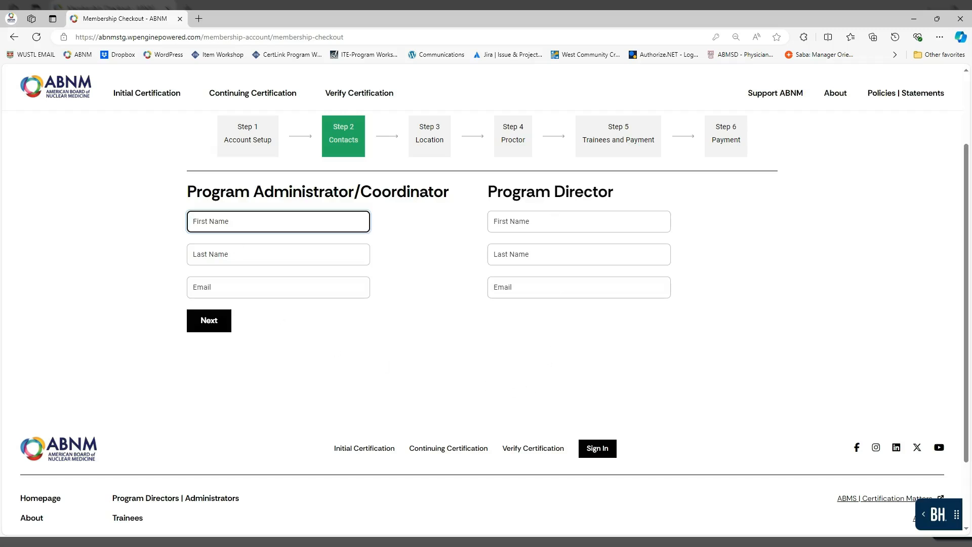
pyautogui.write('Sample')
pyautogui.press('Tab')
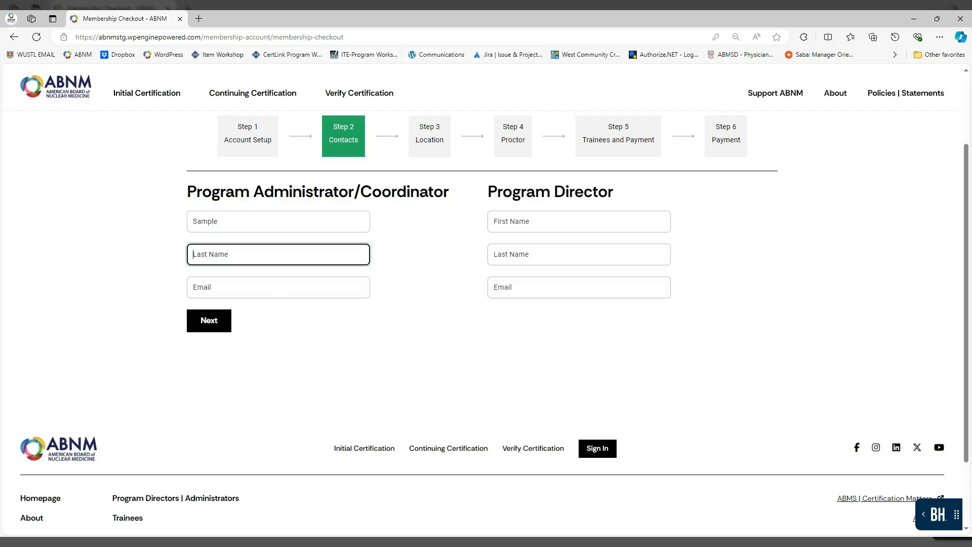
pyautogui.write('Sample 2')
pyautogui.press('Tab')
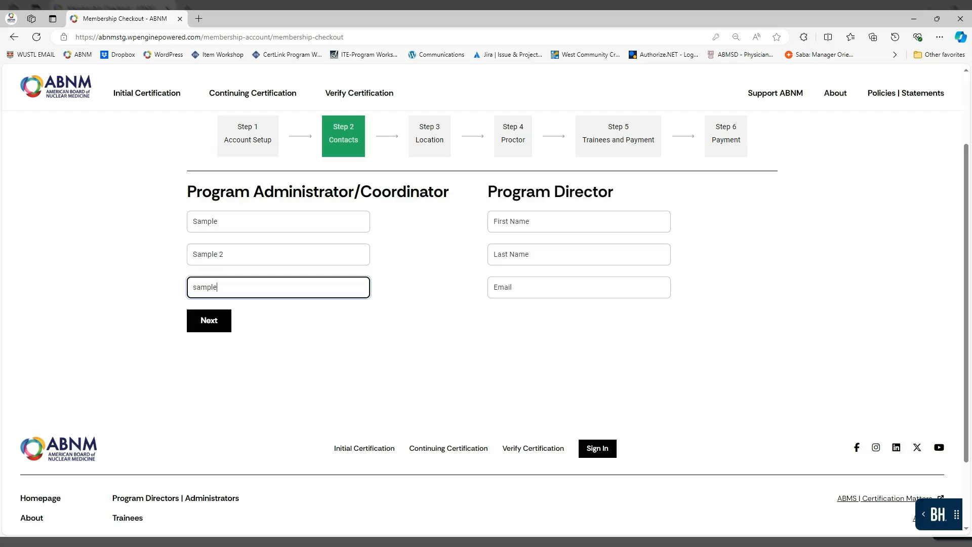
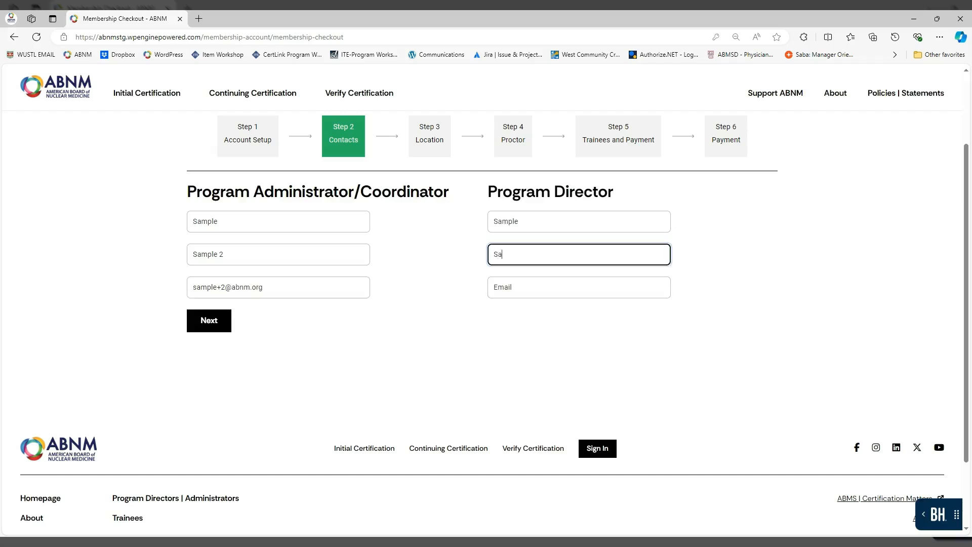
# Enter the program director's name and e-mail, correct the e-mail typo, and continue to Location
pyautogui.click(519, 222)
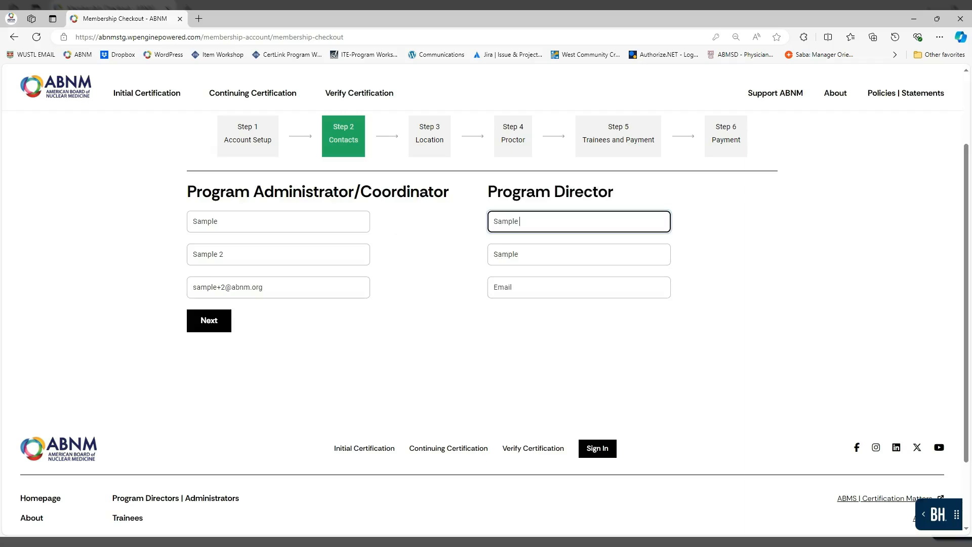
pyautogui.write('3')
pyautogui.click(520, 254)
pyautogui.write('3')
pyautogui.doubleClick(522, 222)
pyautogui.click(541, 287)
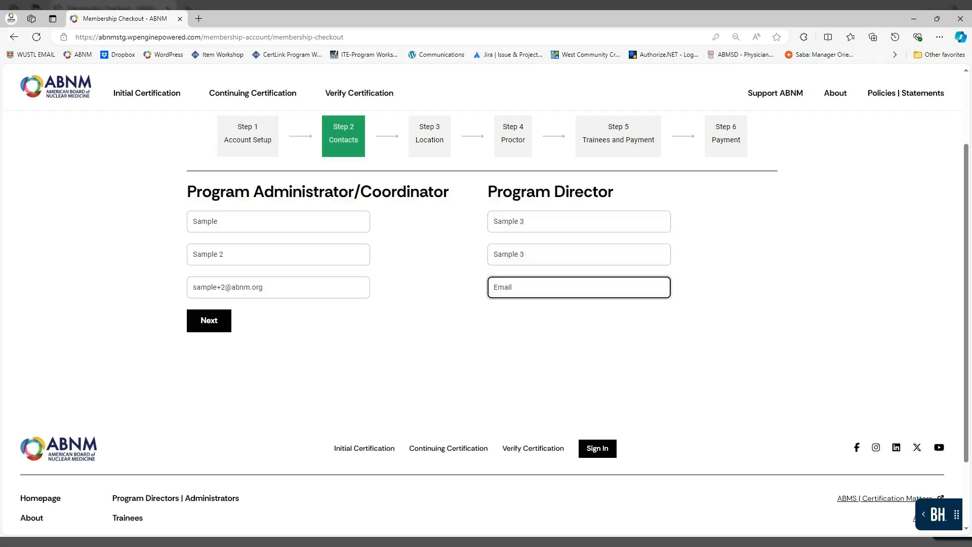
pyautogui.press('Delete')
pyautogui.click(458, 432)
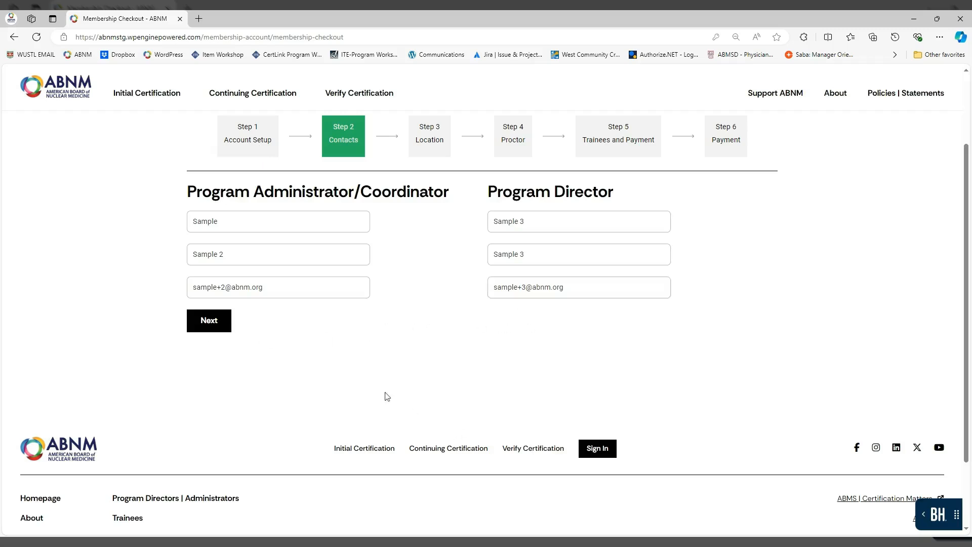
pyautogui.click(214, 325)
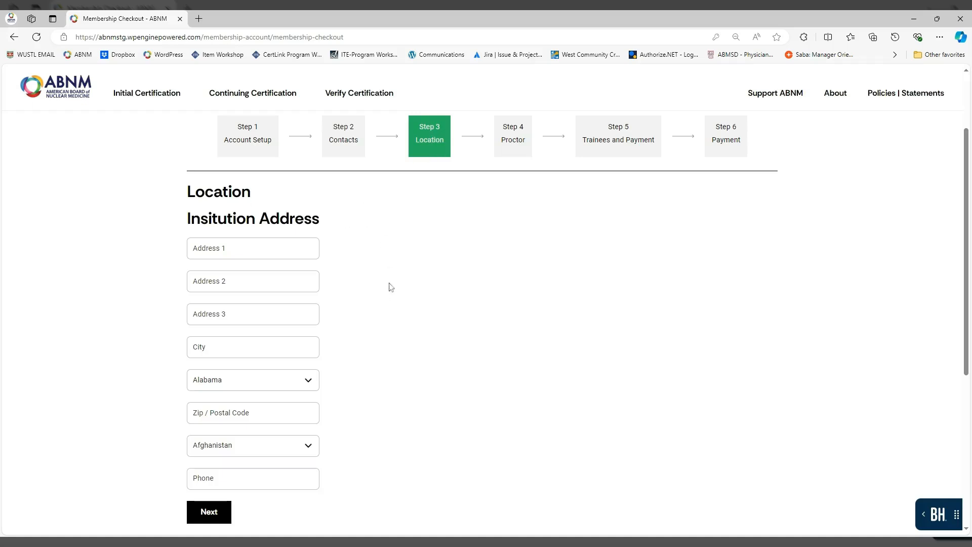
# Enter the institution's street address line and city
pyautogui.click(253, 248)
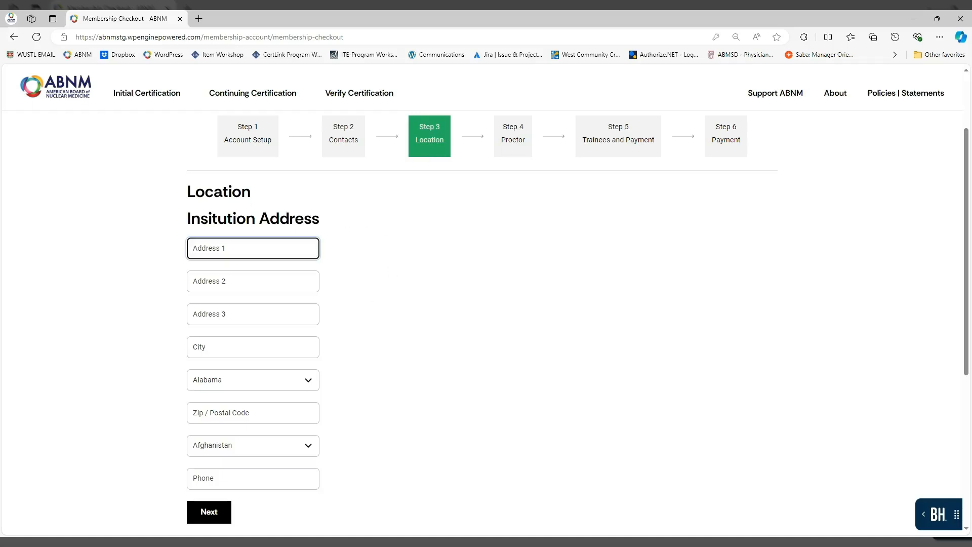
pyautogui.write('s')
pyautogui.press('BackSpace')
pyautogui.write('1 Sample Drive')
pyautogui.press('Tab')
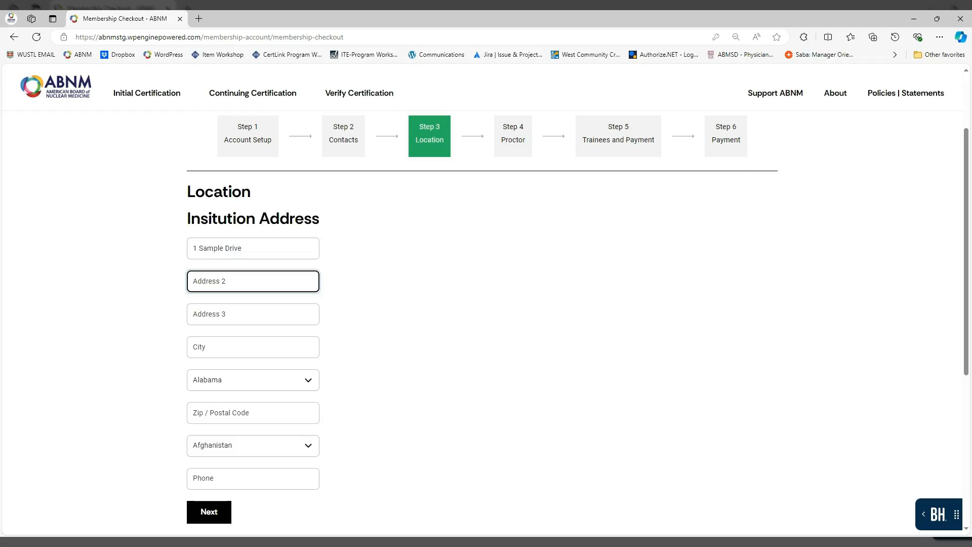
pyautogui.press('Tab')
pyautogui.press('Tab')
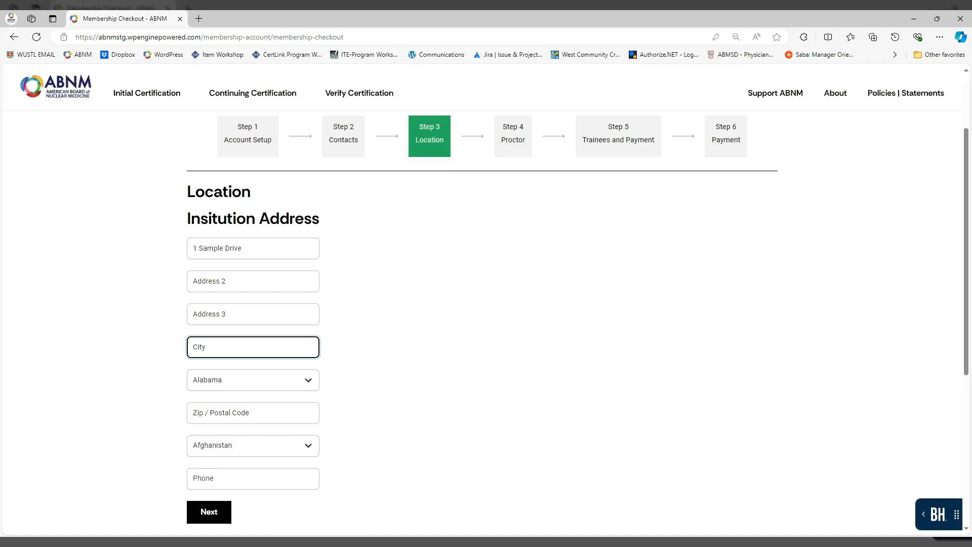
pyautogui.write('St. Louis')
pyautogui.press('Tab')
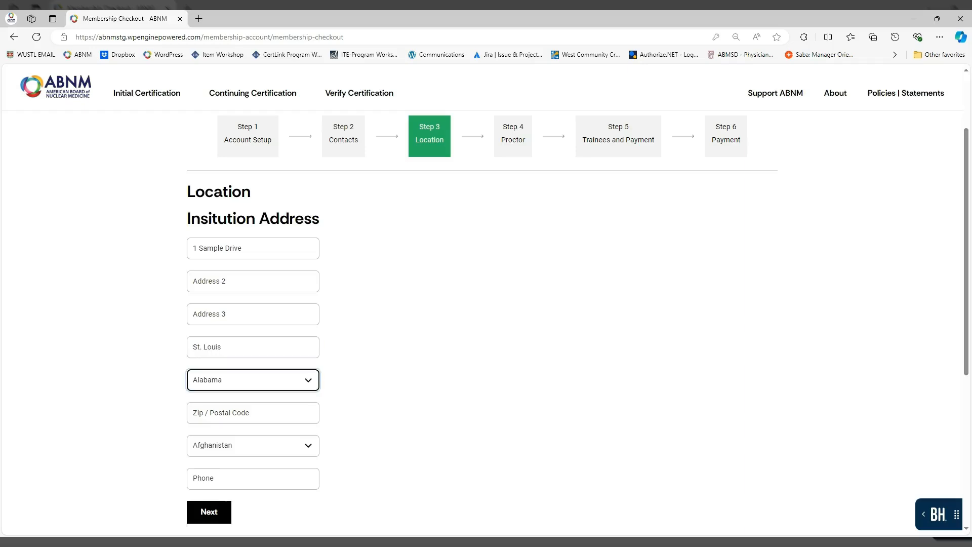
# Choose state Missouri and country United States, and enter the zip code and phone number
pyautogui.write('miso')
pyautogui.press('Tab')
pyautogui.write('63110')
pyautogui.press('Tab')
pyautogui.write('un')
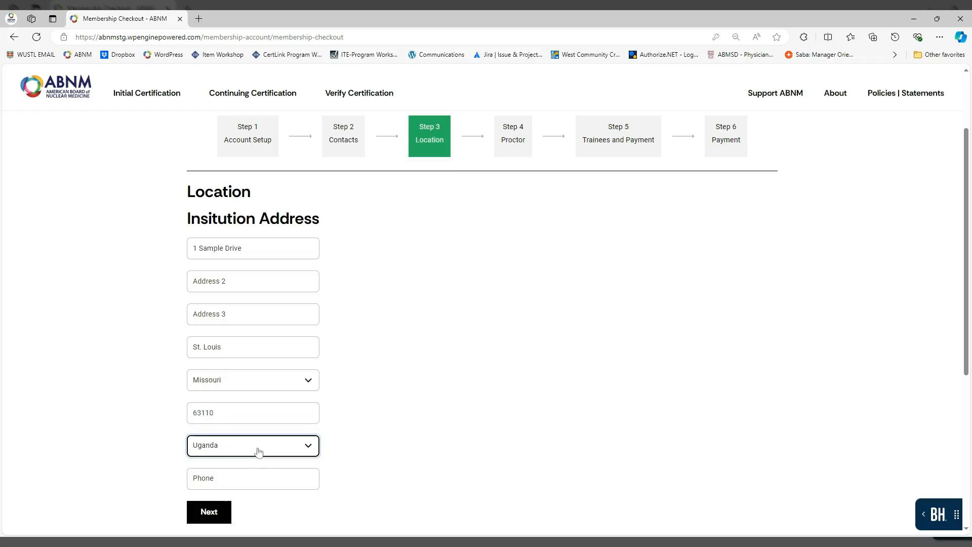
pyautogui.write('ited s')
pyautogui.press('Tab')
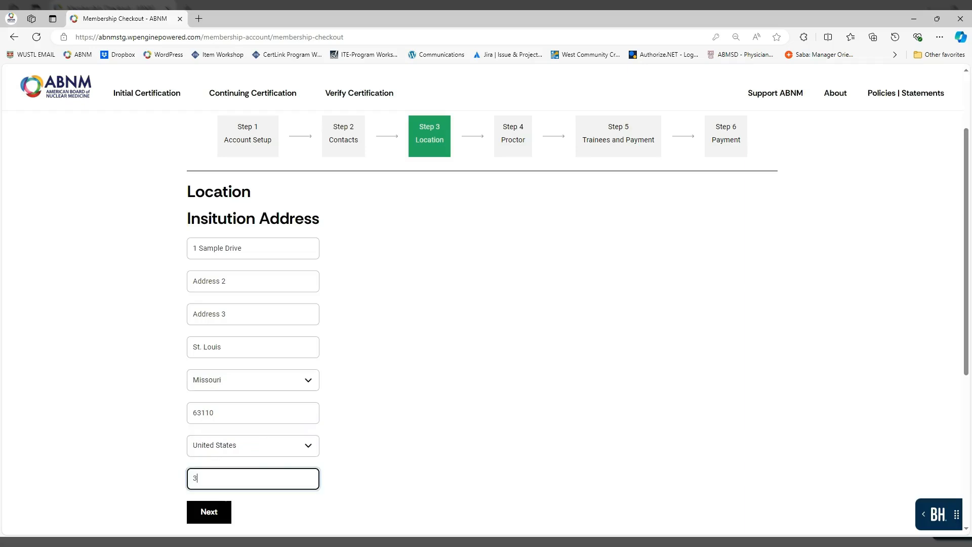
pyautogui.click(628, 412)
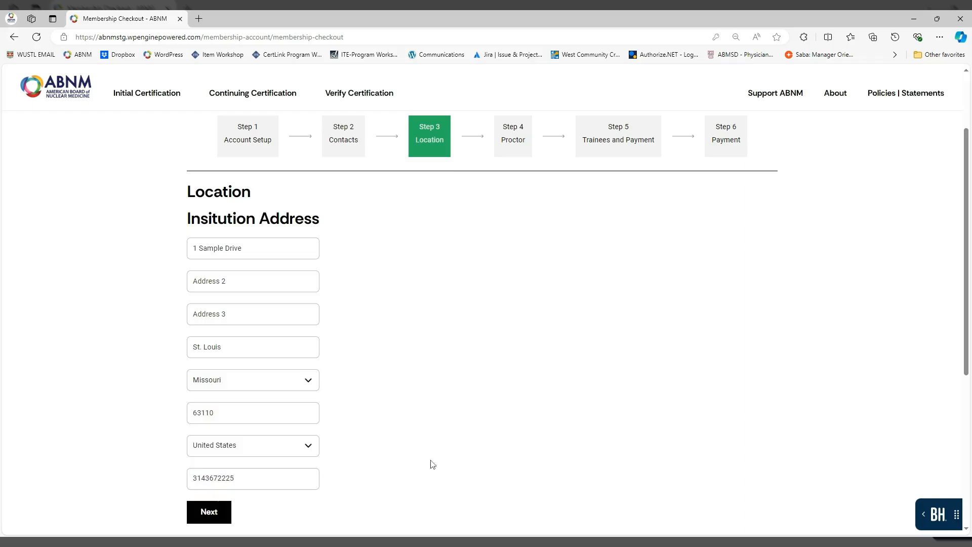
# Continue to the Proctor step and enter the primary proctor's name and e-mail
pyautogui.click(219, 512)
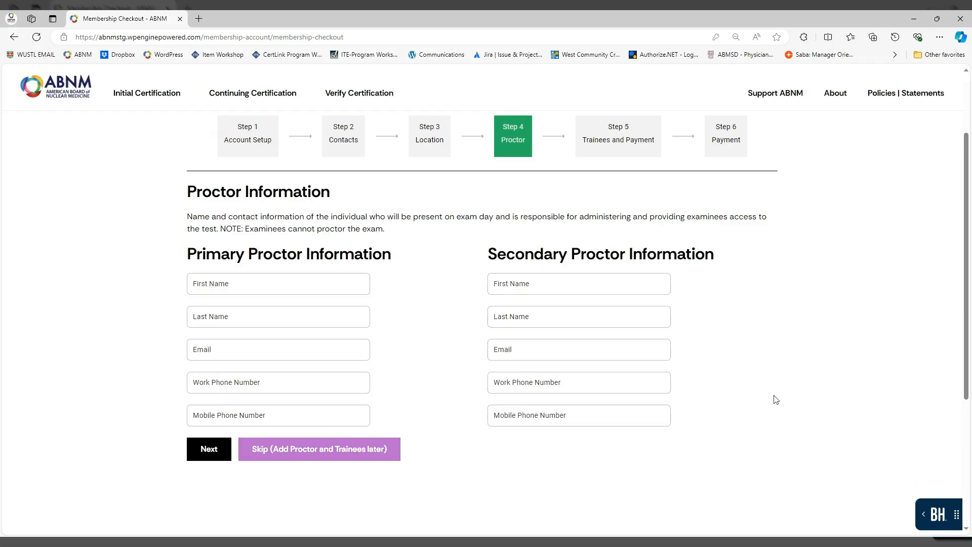
pyautogui.scroll(-1, 279, 233)
pyautogui.click(278, 234)
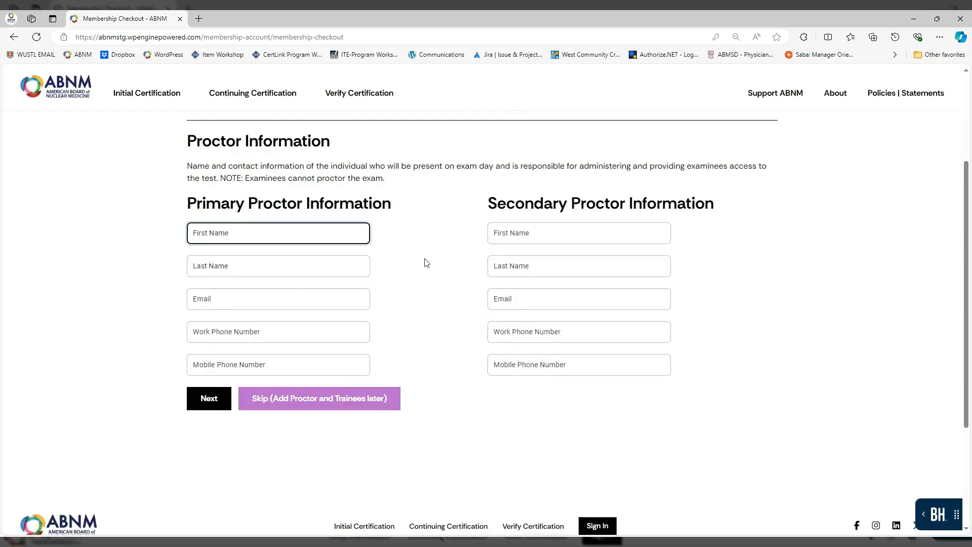
pyautogui.write('Sample')
pyautogui.press('Tab')
pyautogui.write('S')
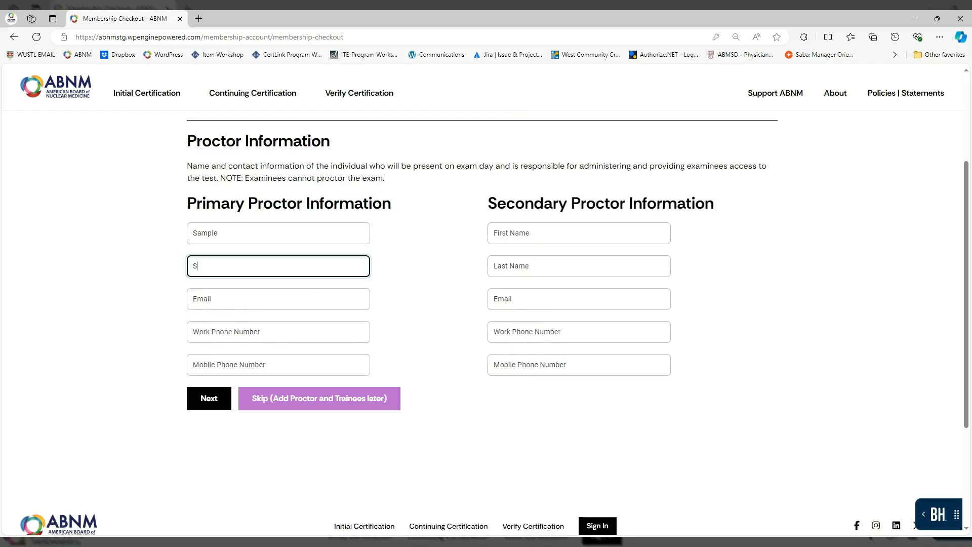
pyautogui.write('ample 2')
pyautogui.press('Tab')
pyautogui.write('sample')
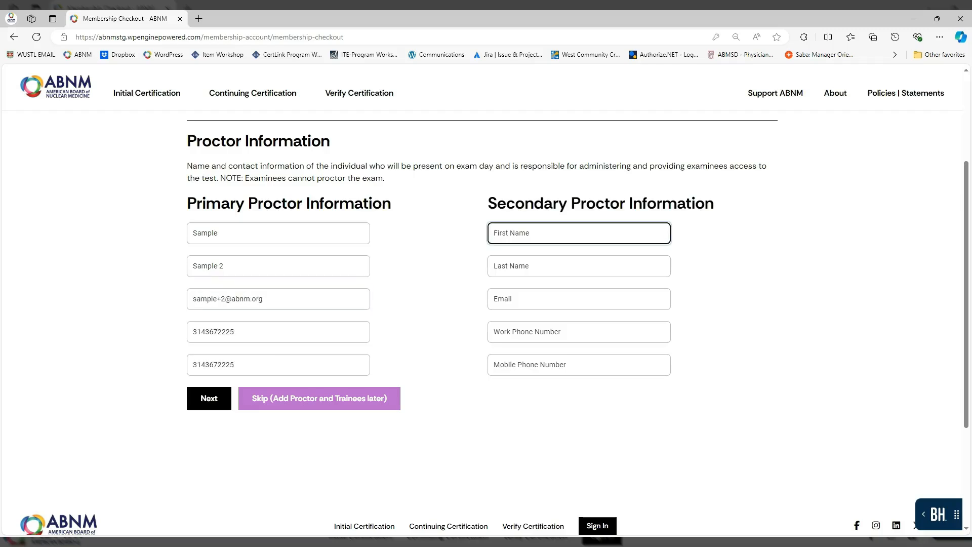
pyautogui.write('Sample')
# Enter the secondary proctor's name, e-mail, and work and mobile phone numbers
pyautogui.press('Tab')
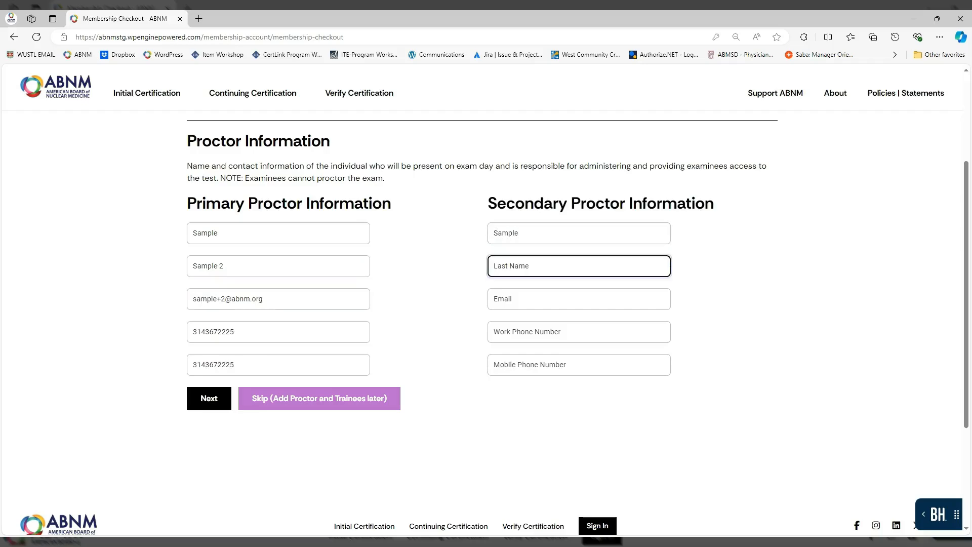
pyautogui.write('Sample 3')
pyautogui.click(518, 233)
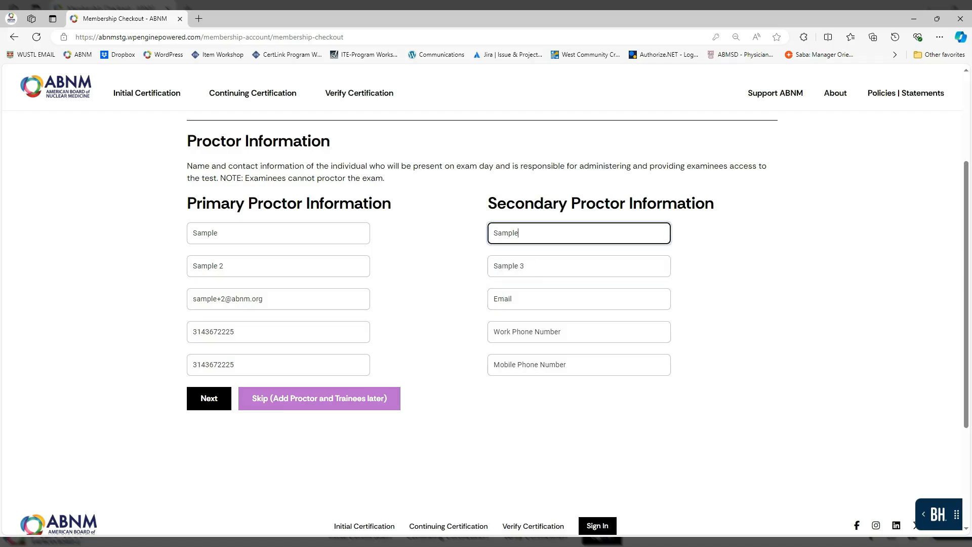
pyautogui.press('Tab')
pyautogui.press('Tab')
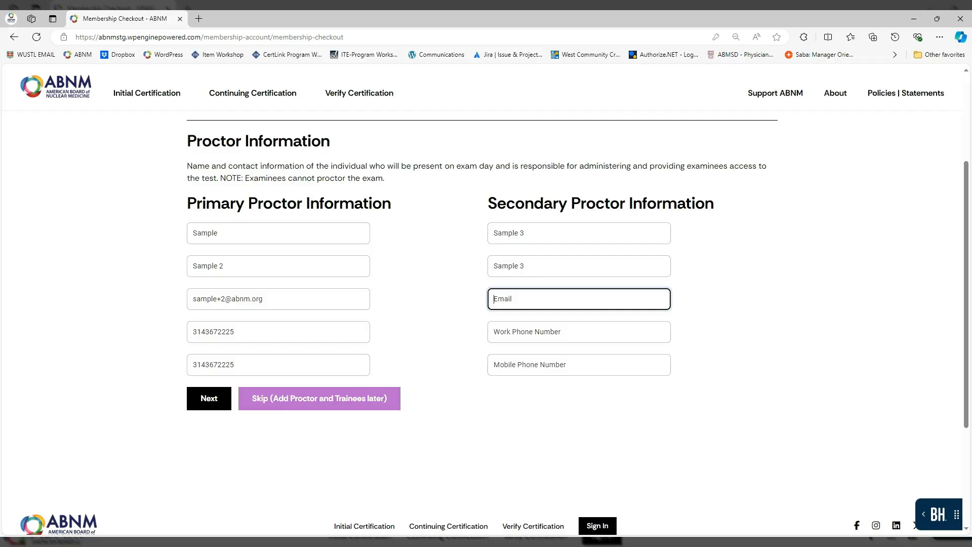
pyautogui.press('Tab')
pyautogui.write('314')
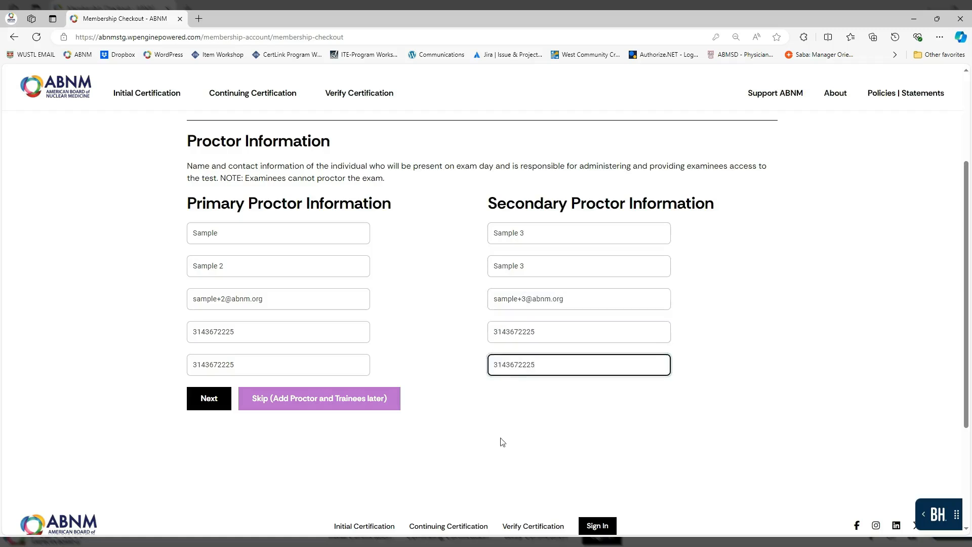
pyautogui.click(482, 435)
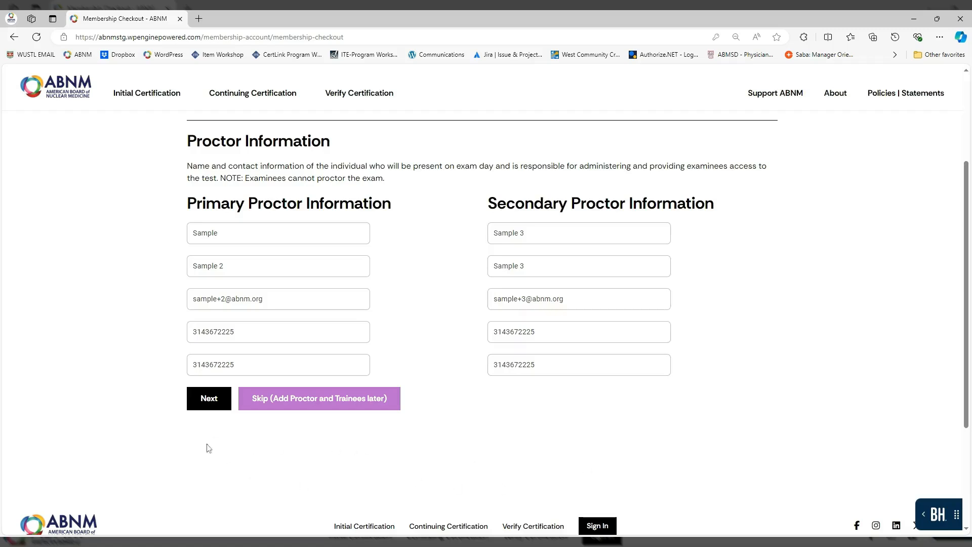
# Save the proctor details, review the Contacts, Location and Proctor steps, then return to Step 5 Trainees
pyautogui.click(211, 407)
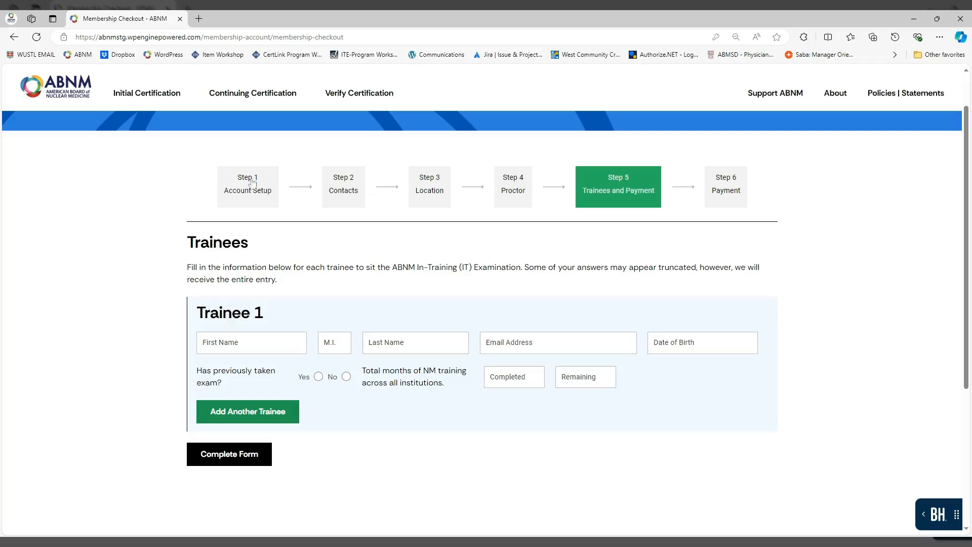
pyautogui.click(346, 182)
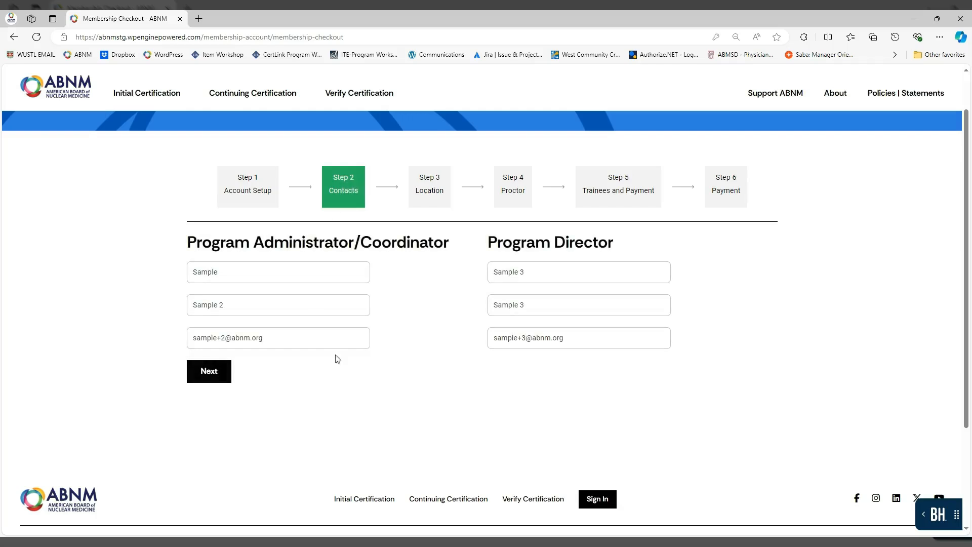
pyautogui.click(429, 187)
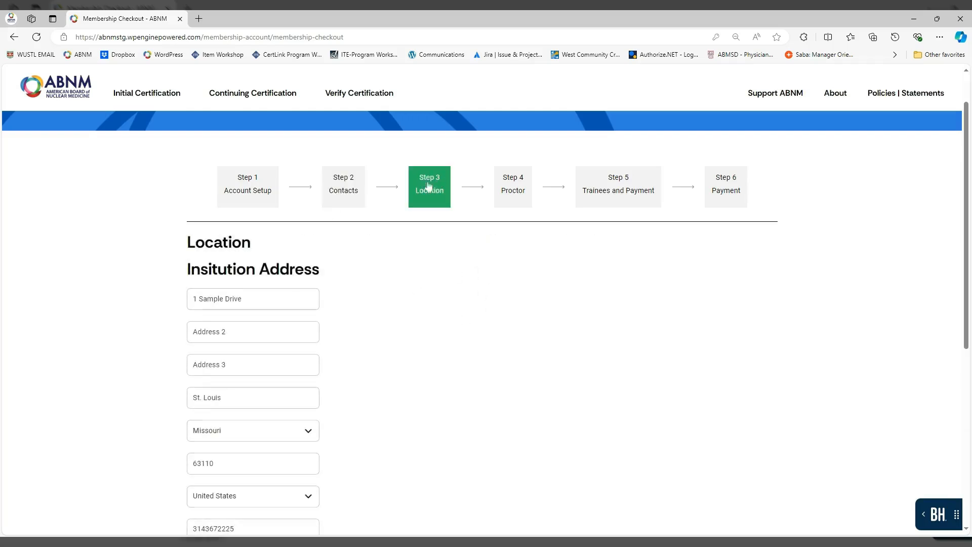
pyautogui.doubleClick(522, 180)
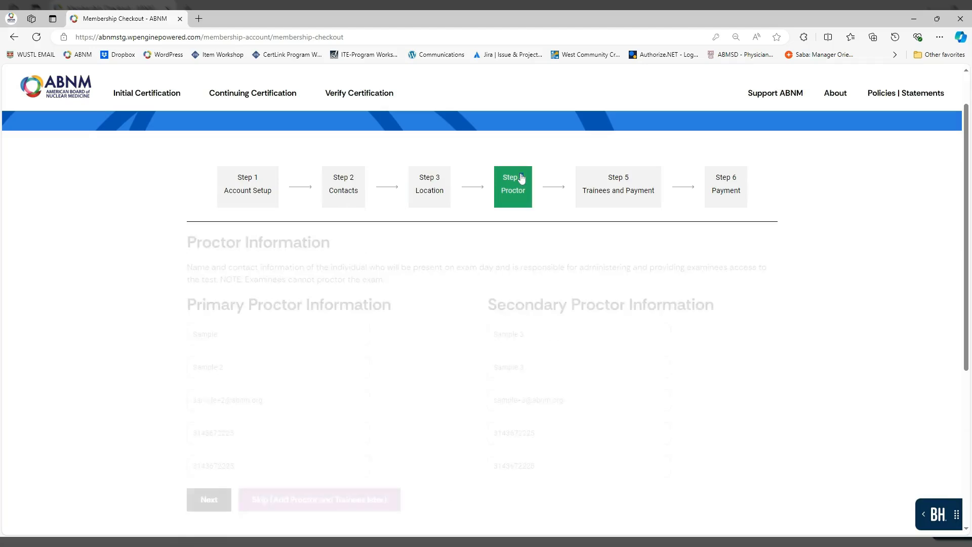
pyautogui.click(622, 186)
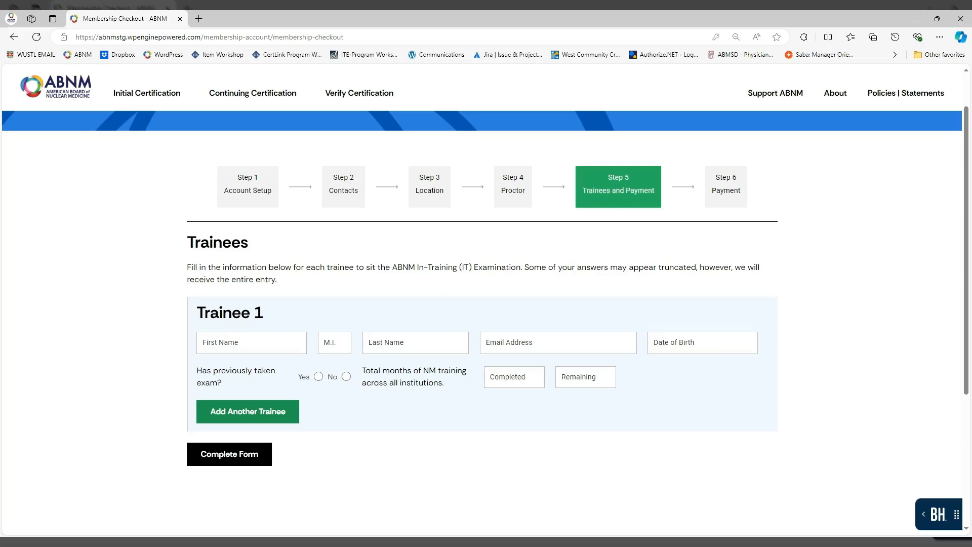
# Enter Trainee 1's first name, middle initial, last name, e-mail and date of birth
pyautogui.click(243, 342)
pyautogui.write('Sample 4')
pyautogui.press('Tab')
pyautogui.write('S')
pyautogui.press('Tab')
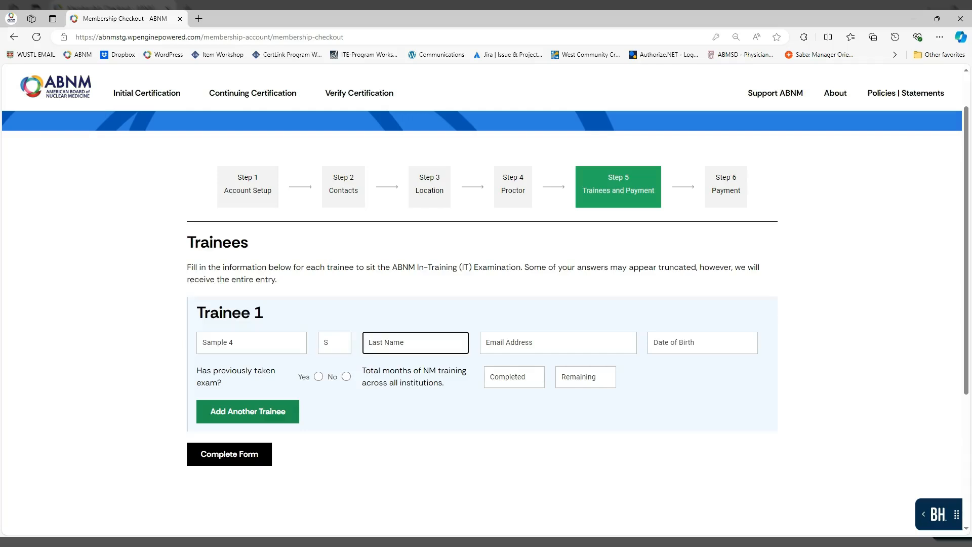
pyautogui.write('Sample 4')
pyautogui.press('Tab')
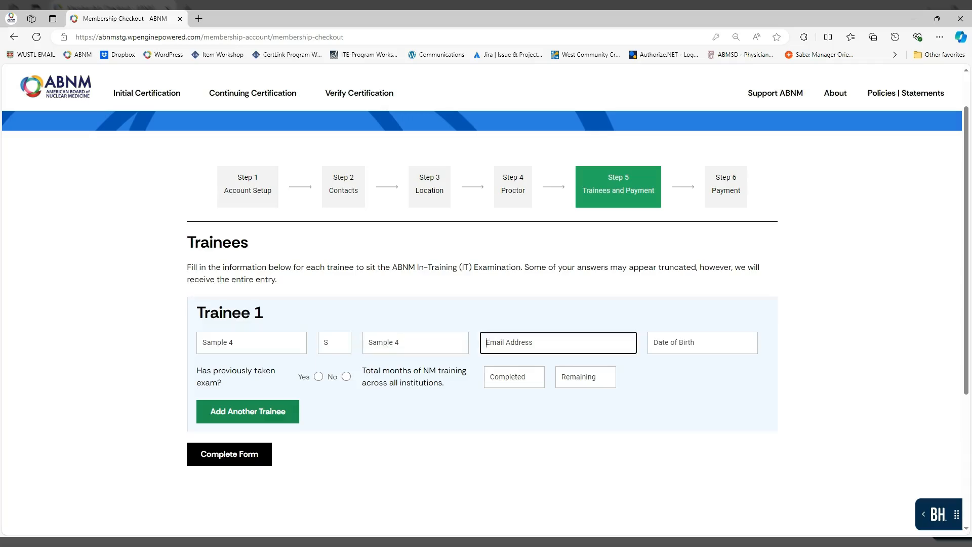
pyautogui.press('Tab')
pyautogui.write('01/01/1980')
pyautogui.scroll(-1, 486, 274)
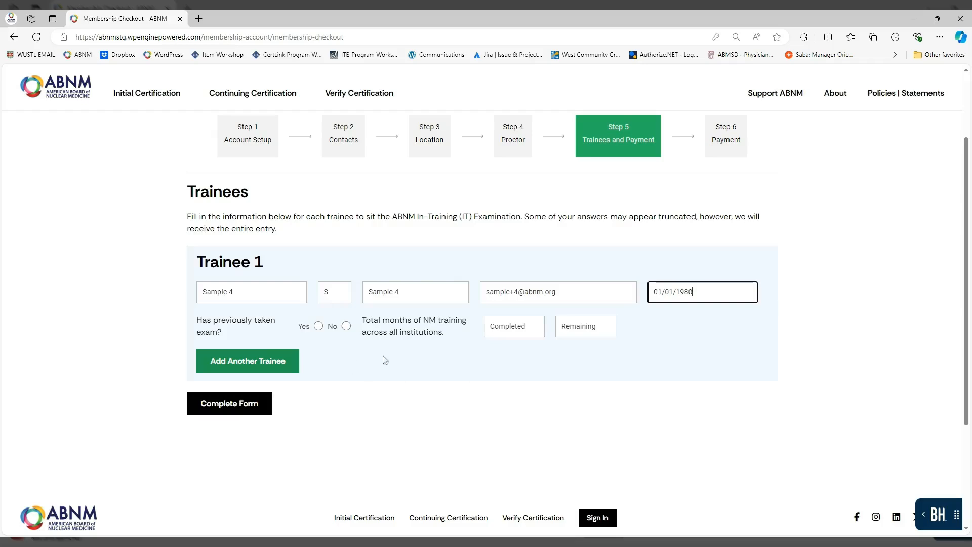
pyautogui.scroll(-1, 452, 342)
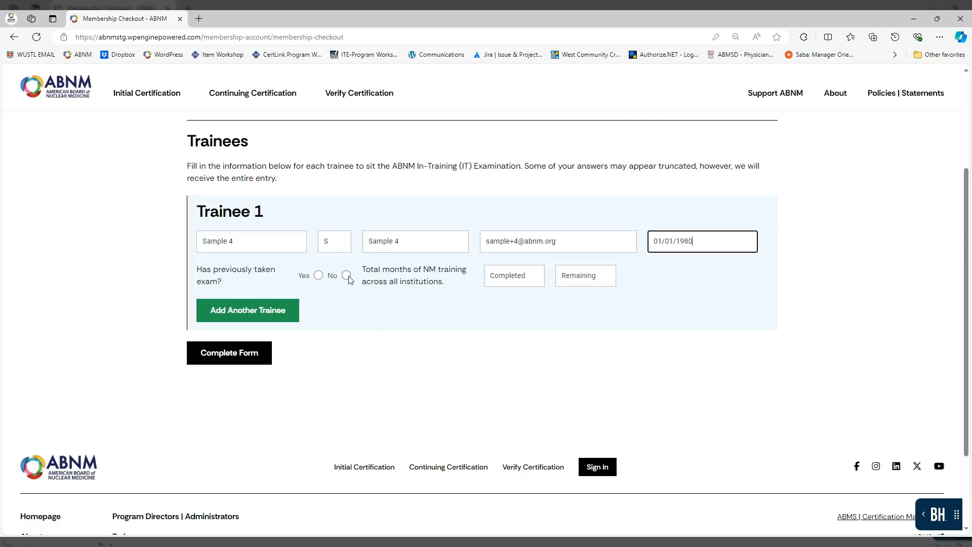
# Mark Trainee 1 as previously examined, with 24 months completed and 12 remaining
pyautogui.click(319, 276)
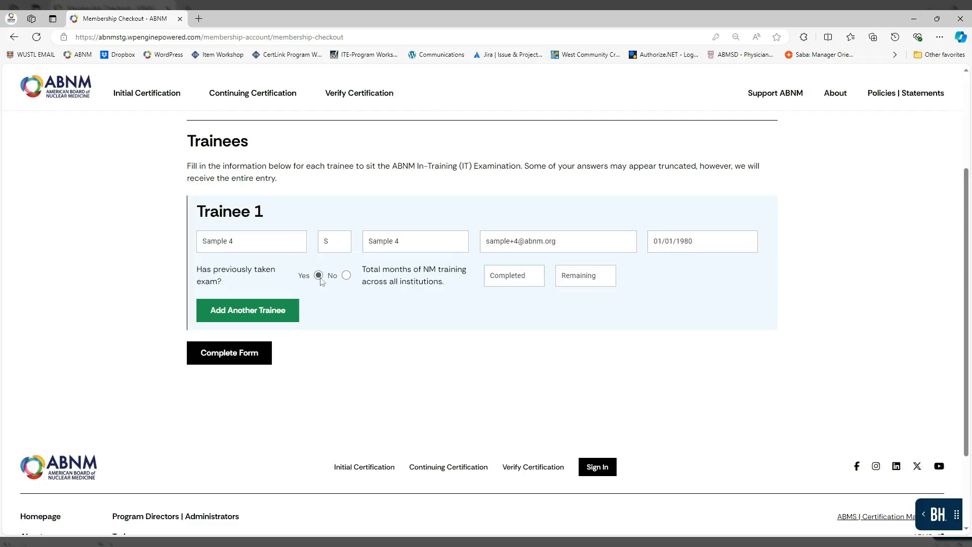
pyautogui.press('Tab')
pyautogui.write('2')
pyautogui.press('Tab')
pyautogui.write('12')
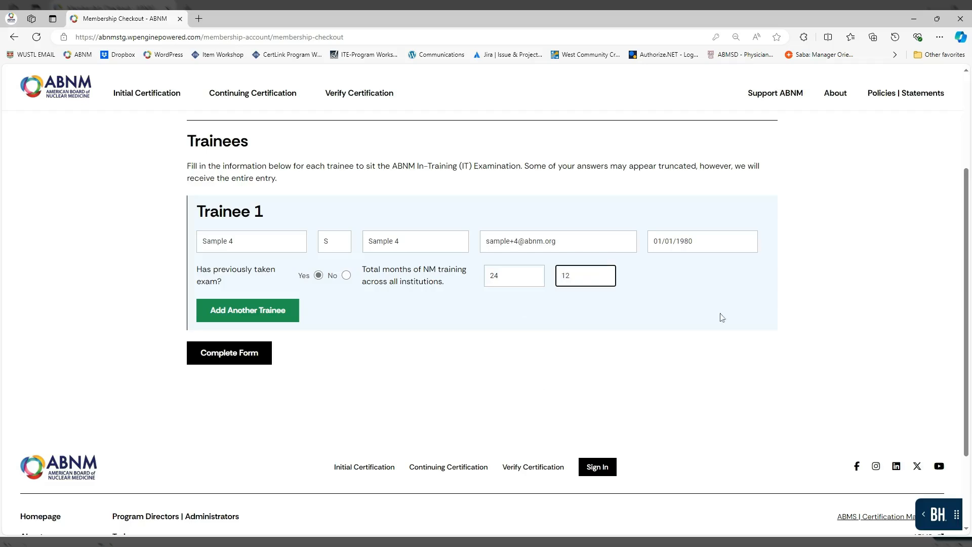
pyautogui.click(255, 318)
# Add Trainee 2 and enter their name, e-mail and date of birth, leaving the initial blank
pyautogui.click(268, 317)
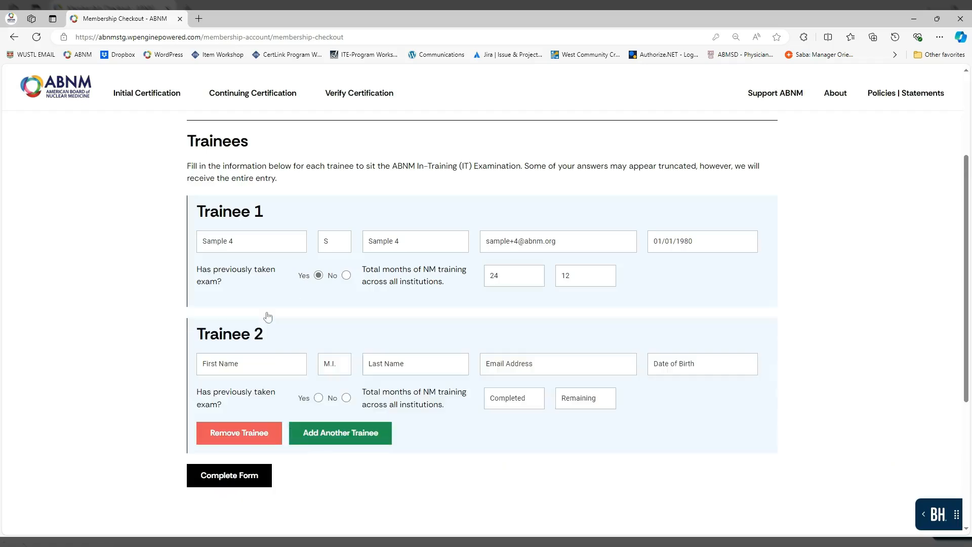
pyautogui.click(252, 363)
pyautogui.write('S')
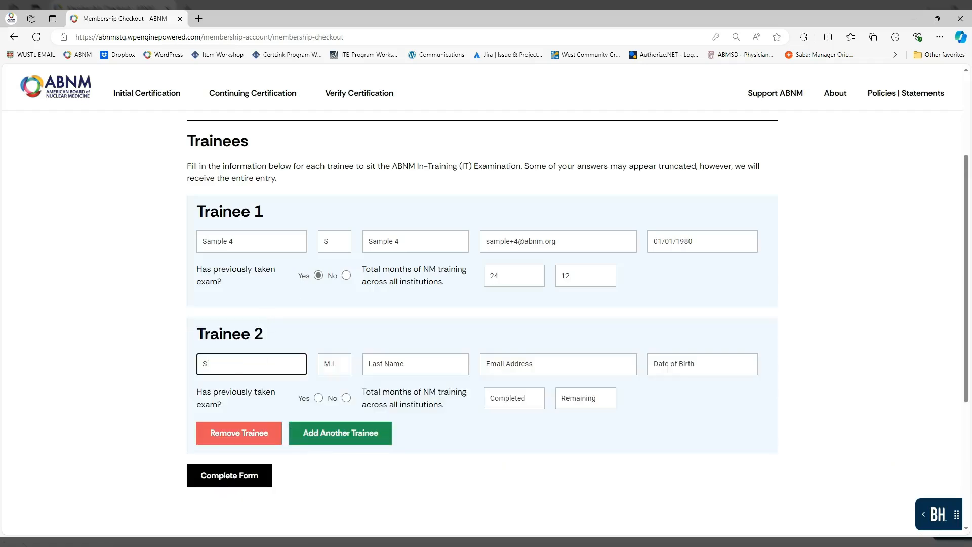
pyautogui.write('ample 5')
pyautogui.press('Tab')
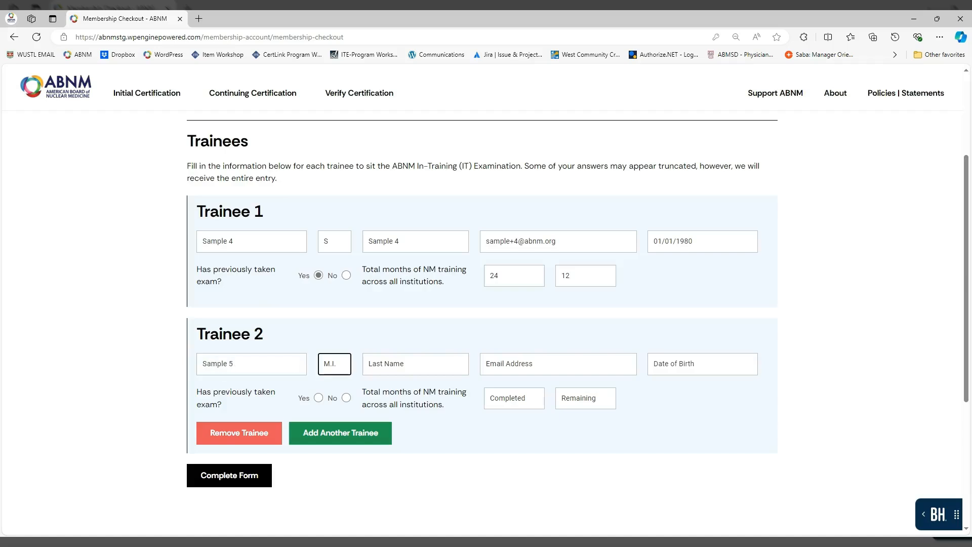
pyautogui.press('Tab')
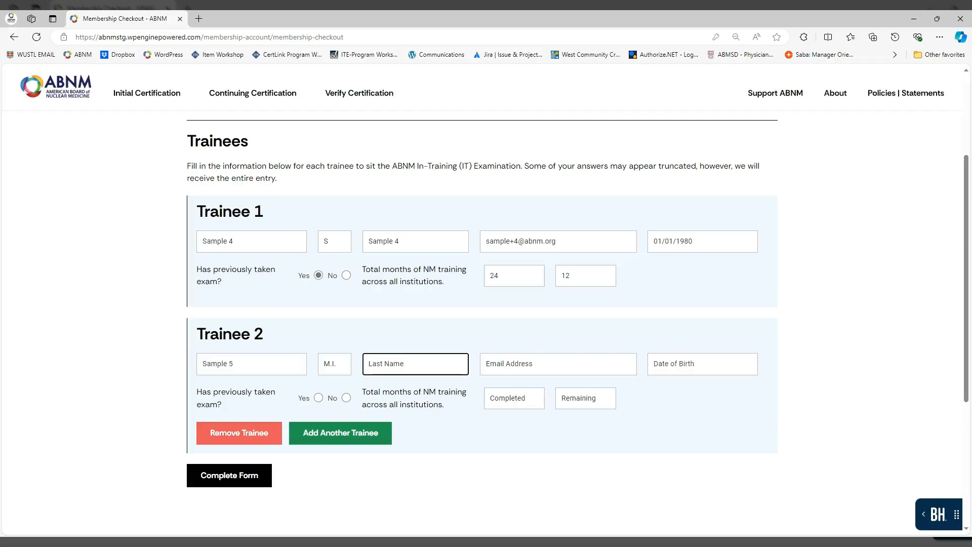
pyautogui.write('Sample 4')
pyautogui.press('Tab')
pyautogui.press('Tab')
pyautogui.write('01/01/1981')
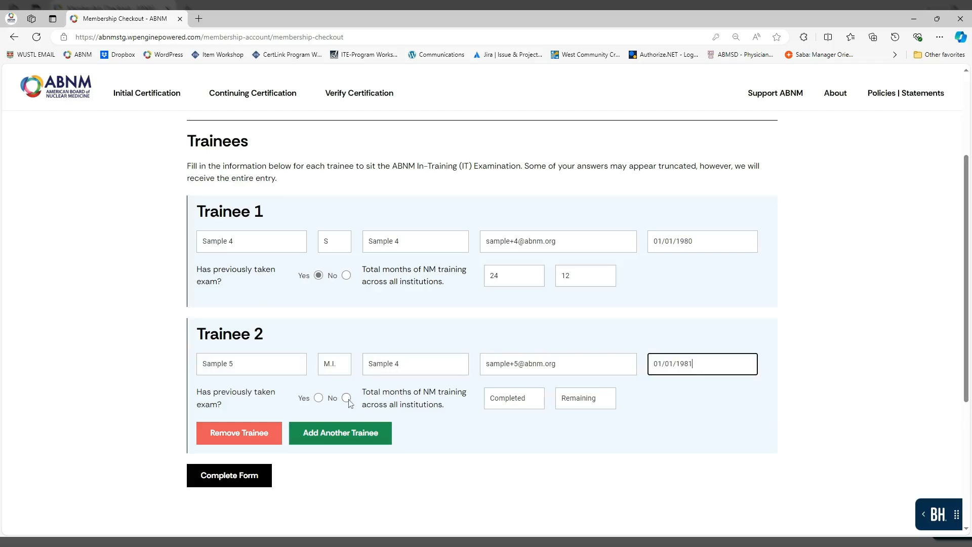
# Mark Trainee 2 as not previously examined, with 6 months completed and 30 remaining, then submit
pyautogui.click(346, 398)
pyautogui.click(514, 398)
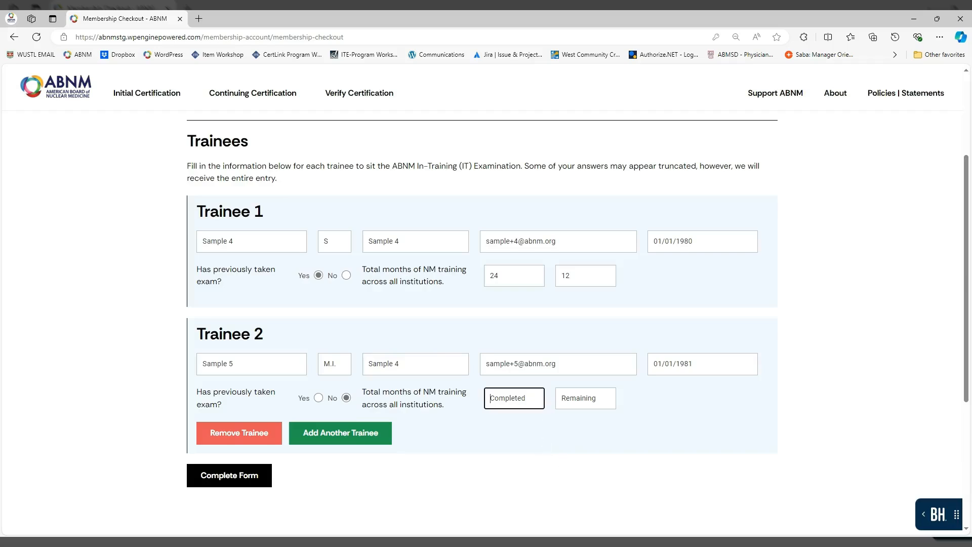
pyautogui.write('6')
pyautogui.press('Tab')
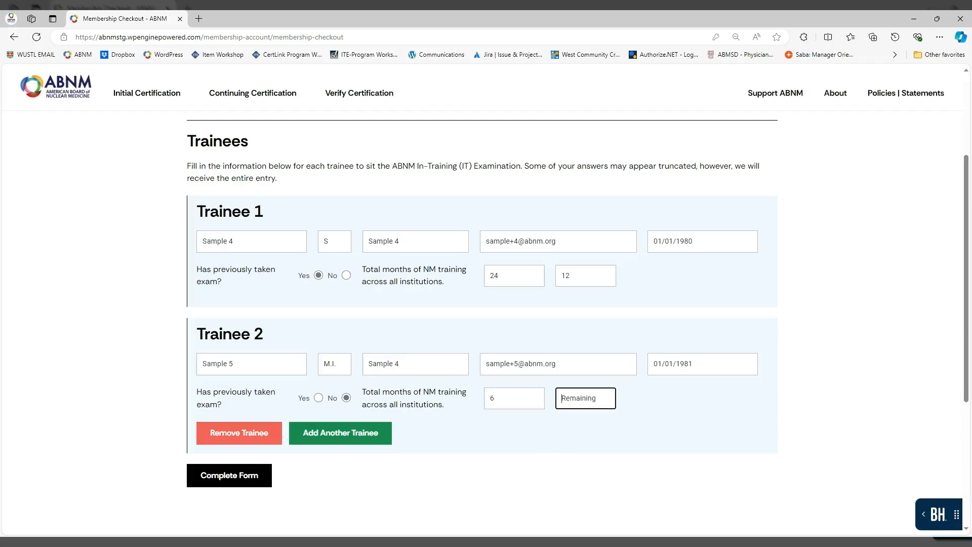
pyautogui.write('30')
pyautogui.click(247, 486)
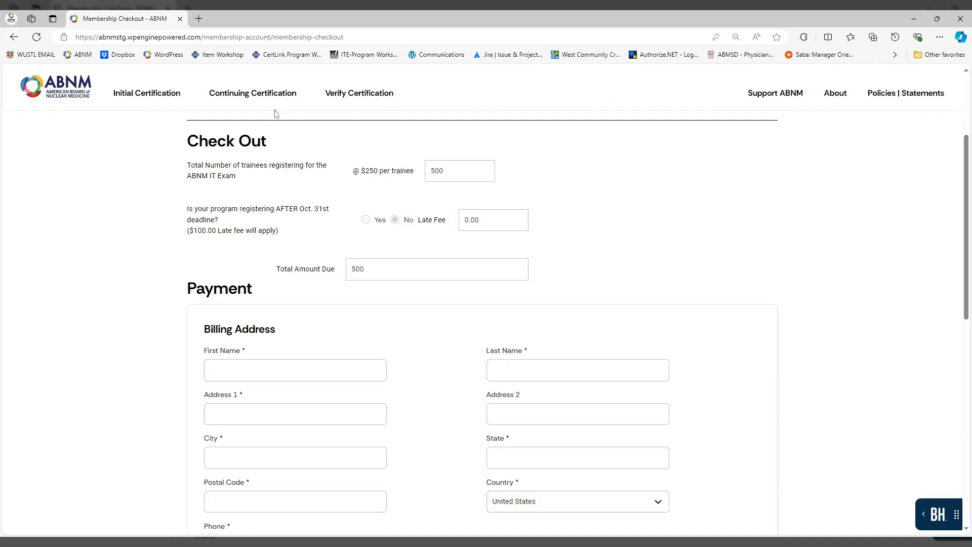
# Scroll through the Step 6 checkout's Billing Address and Payment Information sections and back to the top
pyautogui.scroll(2, 601, 234)
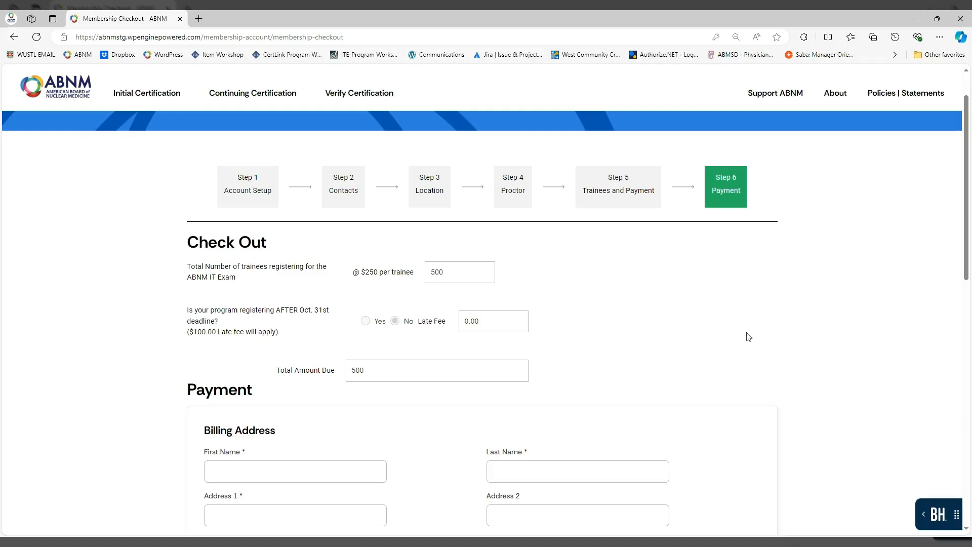
pyautogui.scroll(-1, 747, 335)
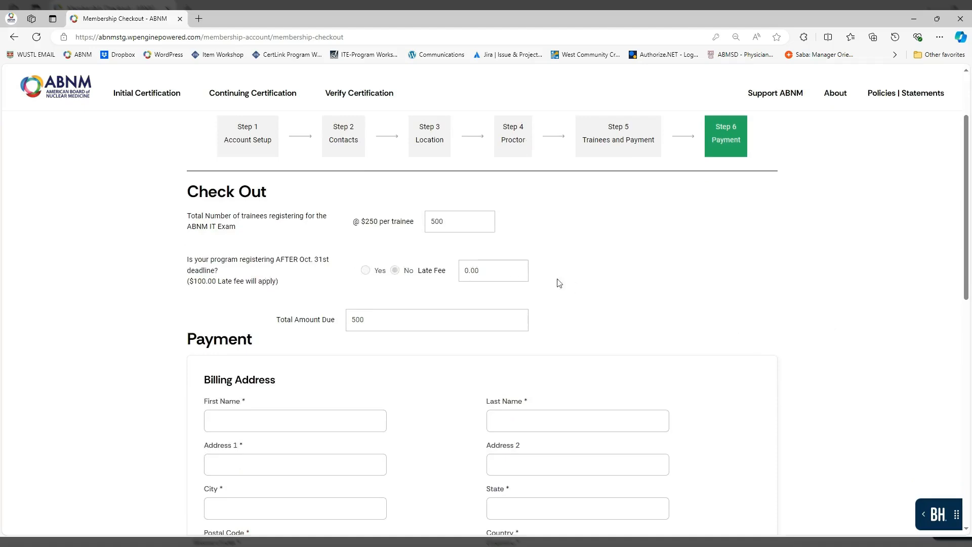
pyautogui.scroll(-2, 671, 250)
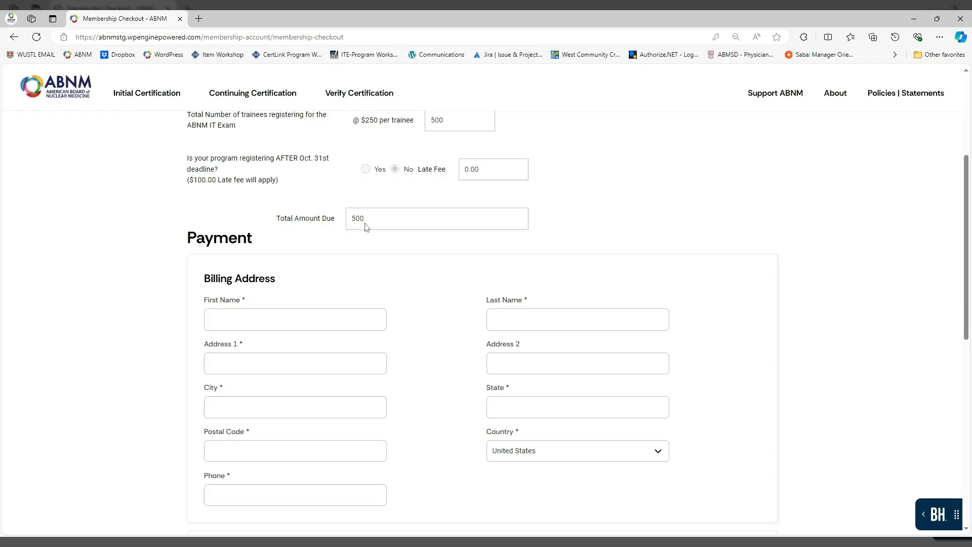
pyautogui.scroll(-3, 822, 250)
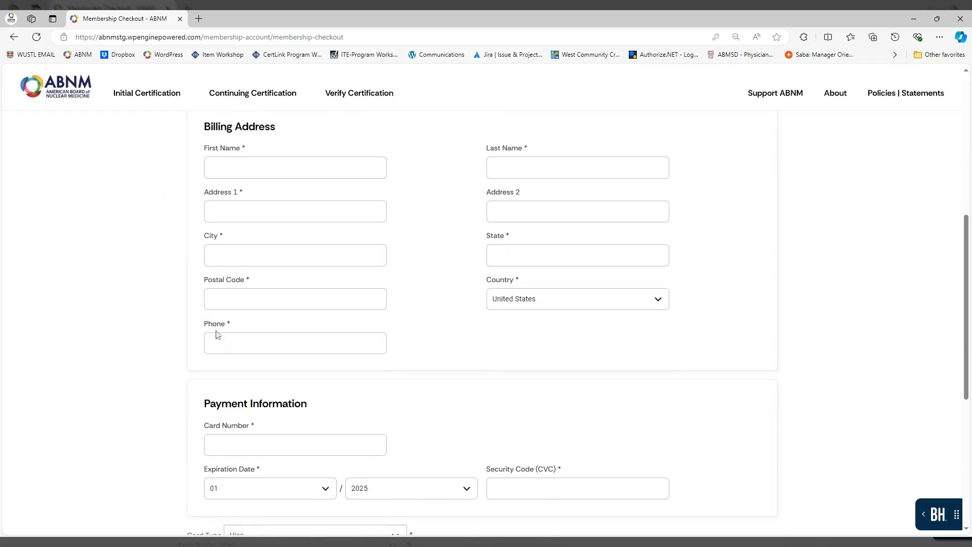
pyautogui.scroll(-1, 709, 421)
pyautogui.scroll(-2, 768, 426)
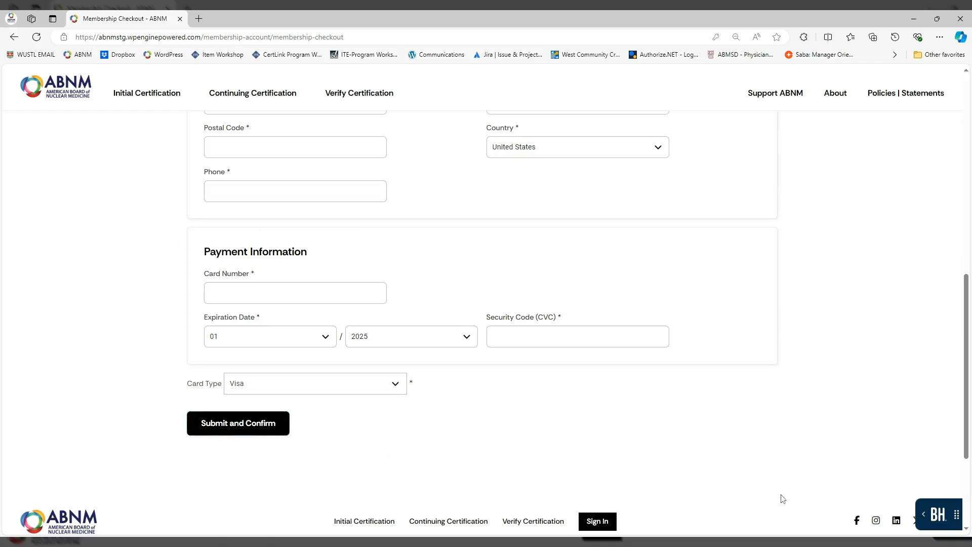
pyautogui.scroll(3, 792, 484)
pyautogui.scroll(-3, 814, 473)
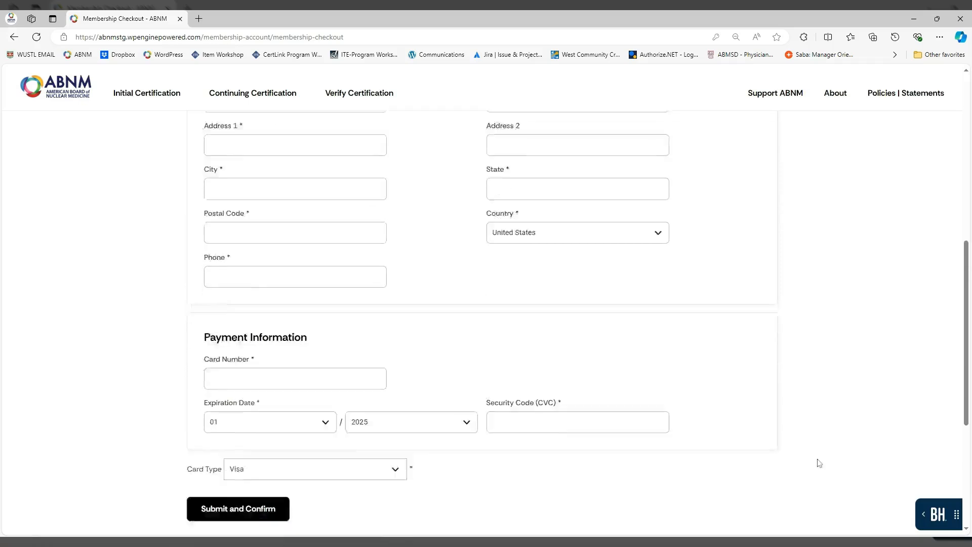
pyautogui.scroll(8, 807, 474)
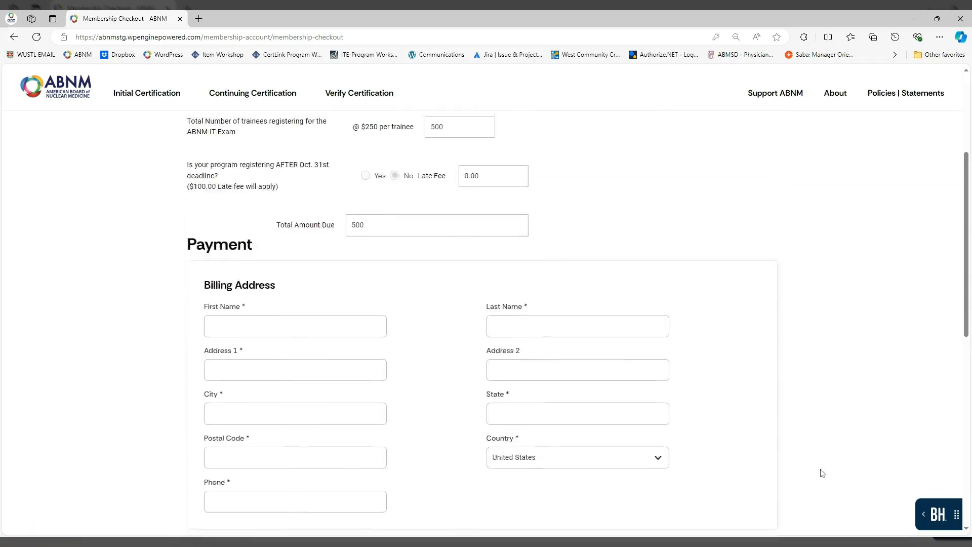
pyautogui.scroll(1, 822, 473)
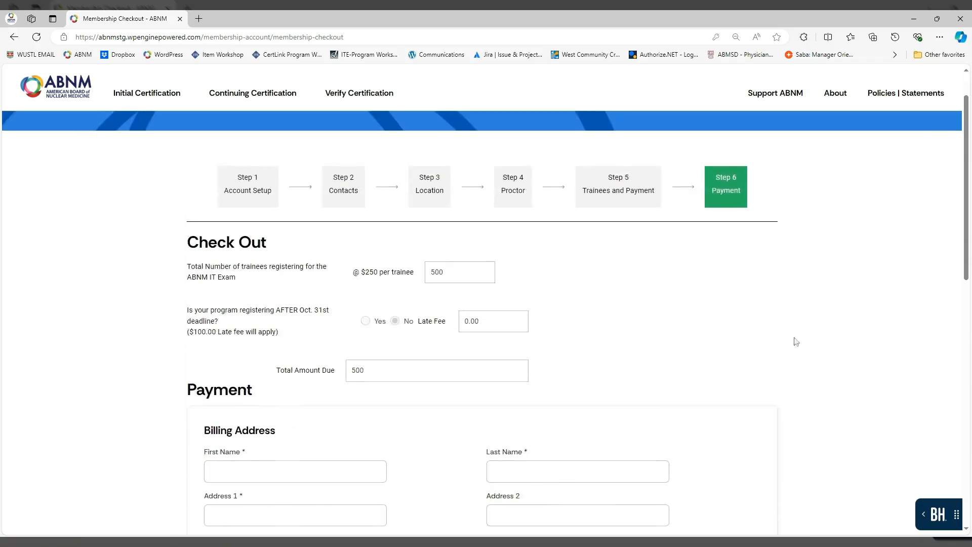